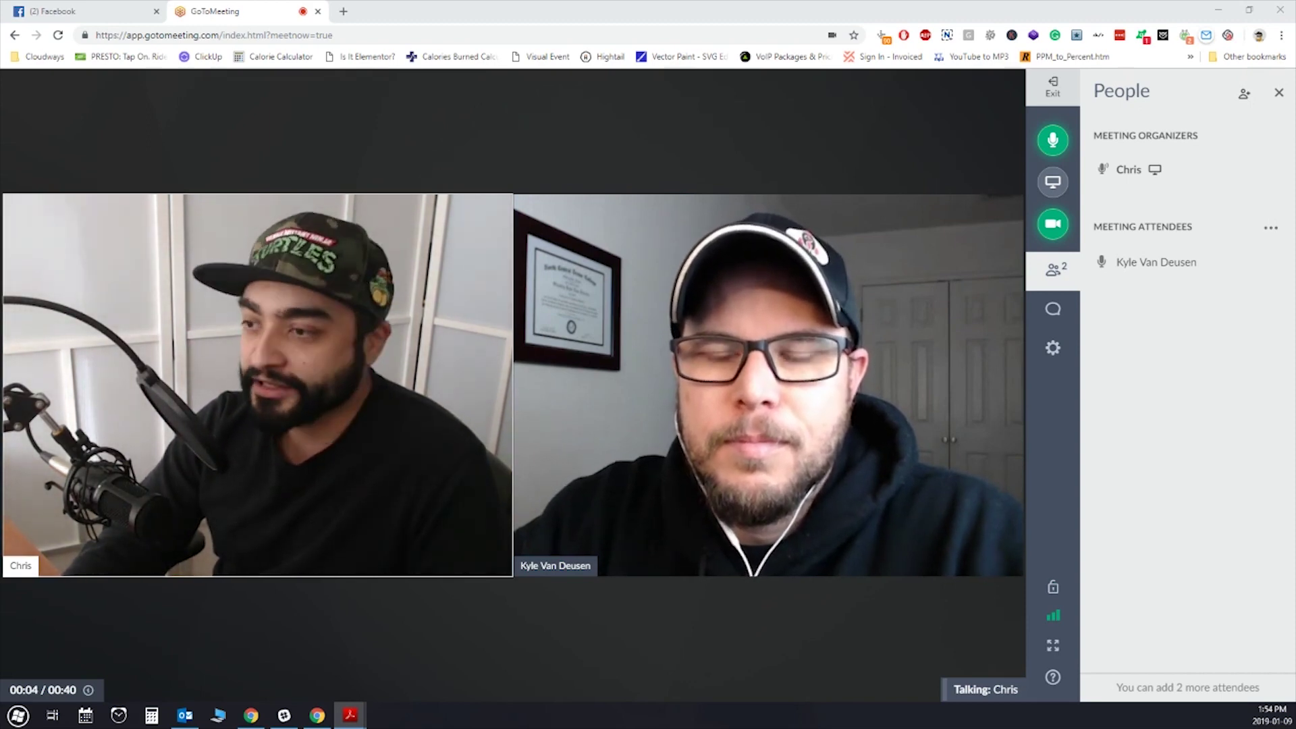
Step: Start sharing the screen in the online meeting
{"action": "left_click", "coordinate": [793, 649]}
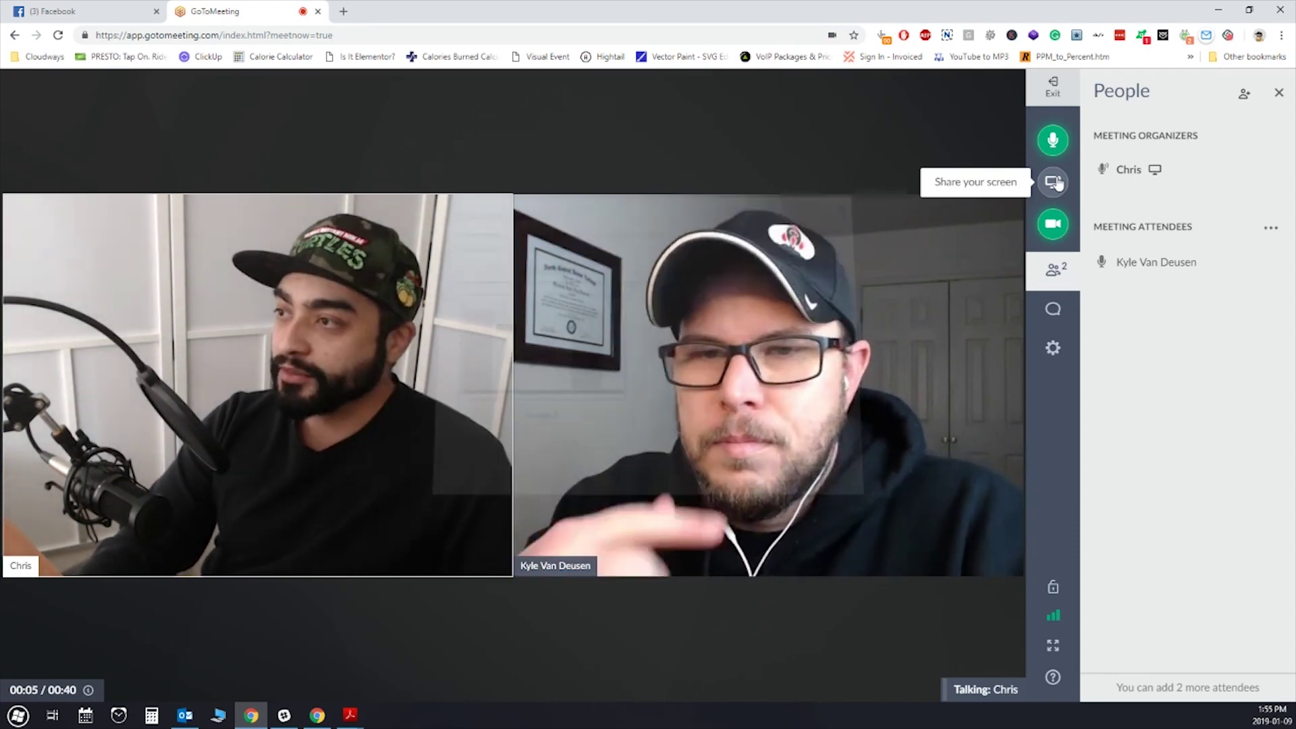
{"action": "left_click", "coordinate": [1054, 183]}
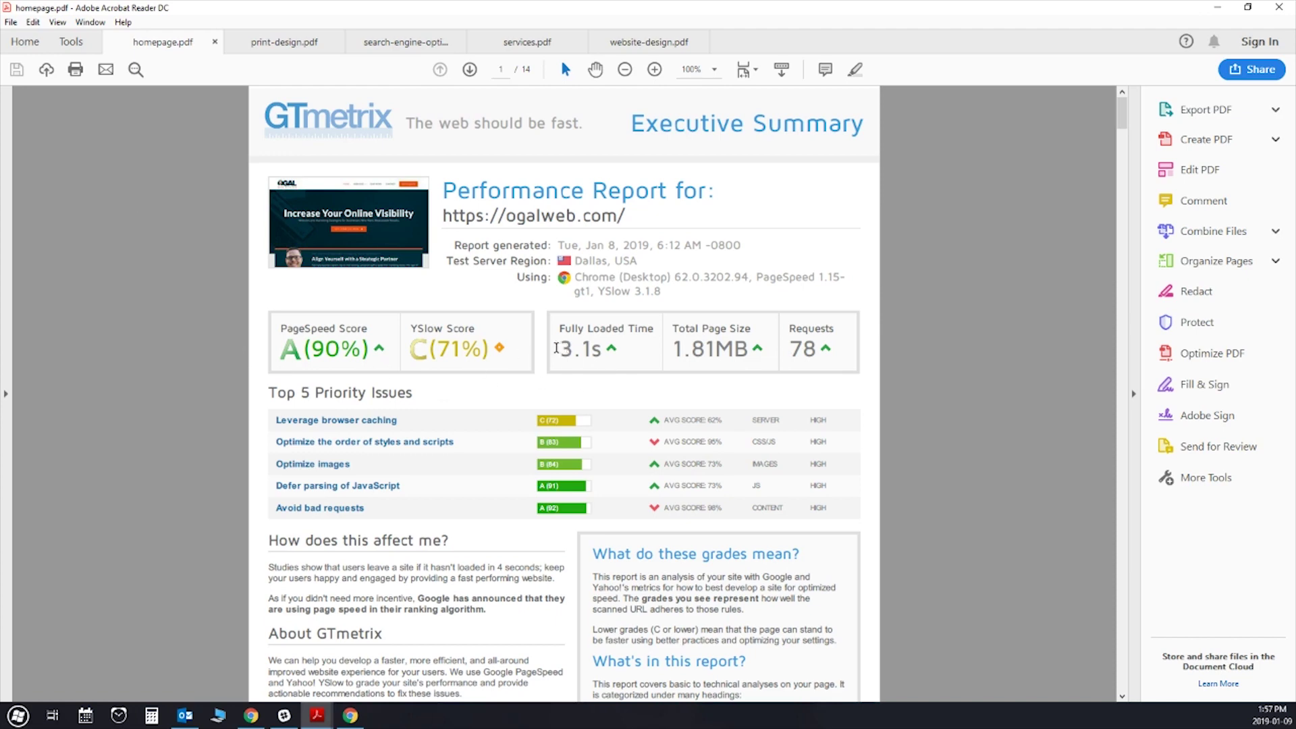
Step: Examine the fully loaded time, total page size and requests in the homepage GTmetrix report
{"action": "left_click_drag", "start_coordinate": [556, 348], "coordinate": [616, 359]}
{"action": "left_click", "coordinate": [616, 359]}
{"action": "left_click_drag", "start_coordinate": [676, 349], "coordinate": [749, 355]}
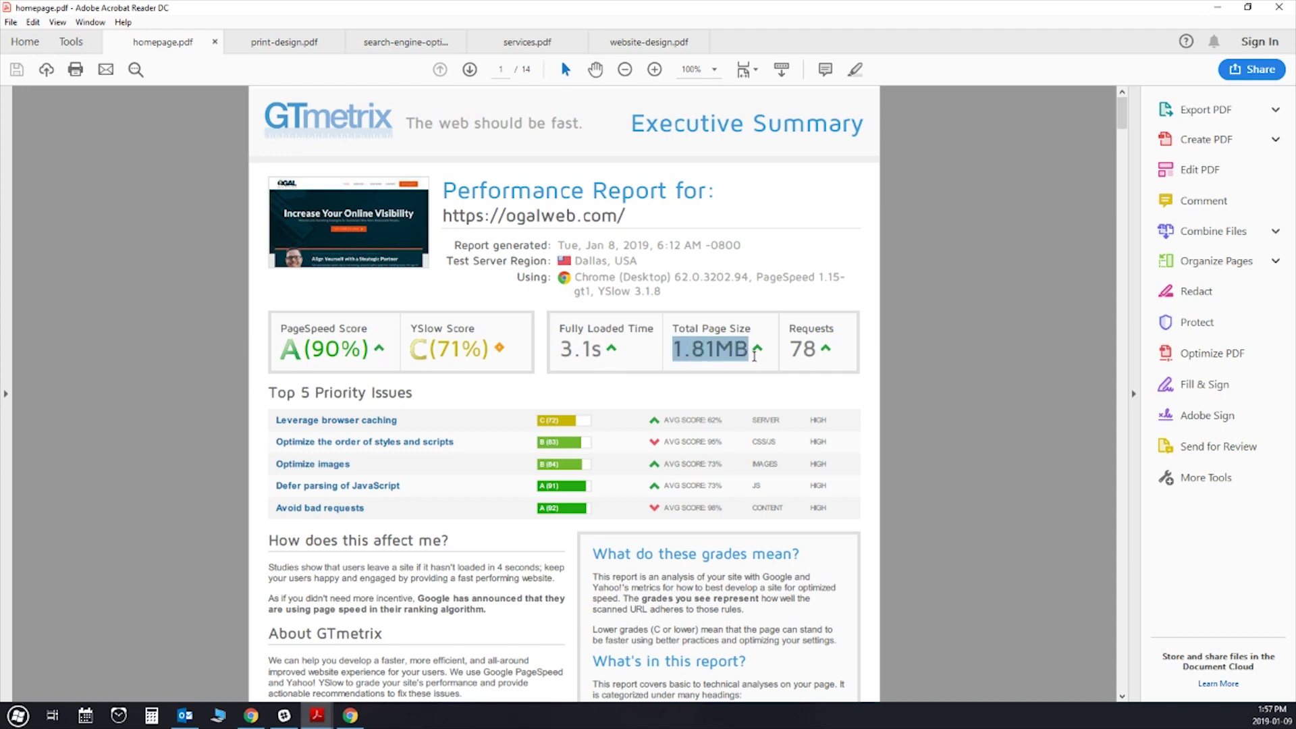
{"action": "left_click", "coordinate": [769, 371]}
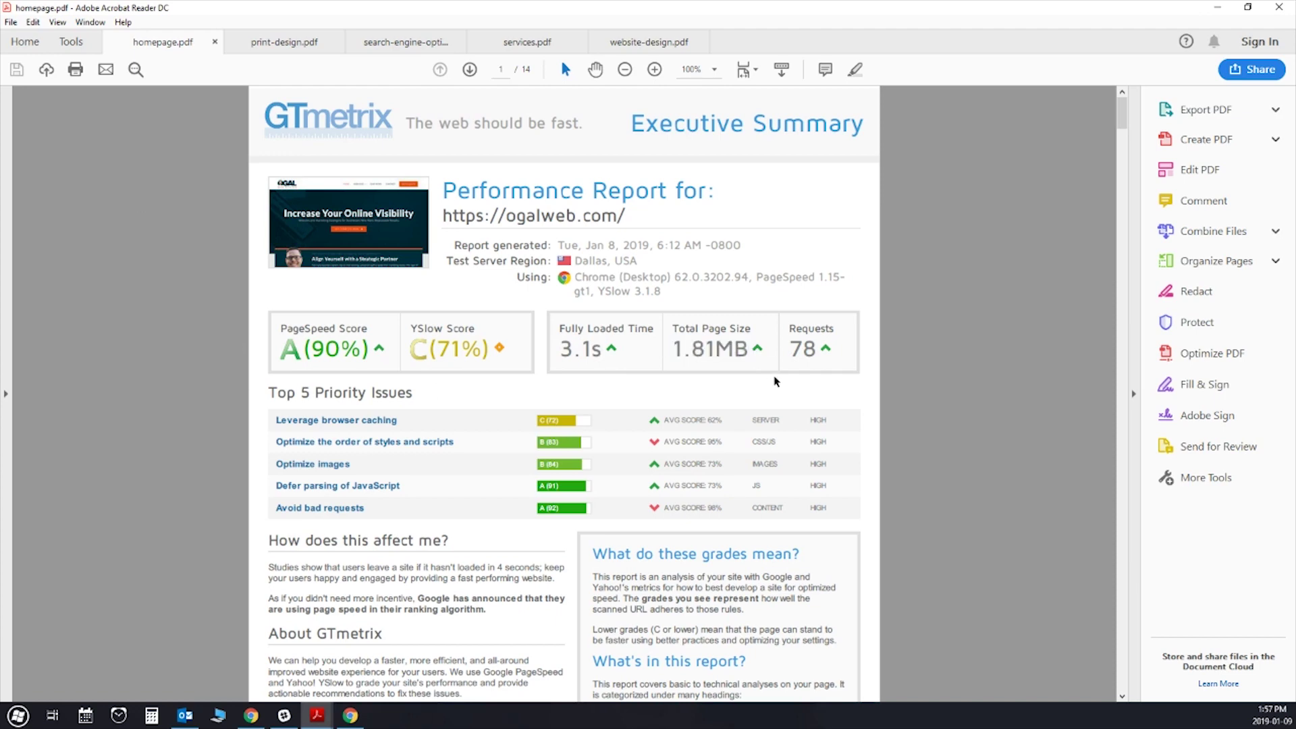
{"action": "left_click_drag", "start_coordinate": [792, 348], "coordinate": [818, 352]}
{"action": "left_click", "coordinate": [819, 354]}
Step: Examine the total page size in the print-design report, and look over the search-engine-optimization and services reports
{"action": "left_click", "coordinate": [277, 44]}
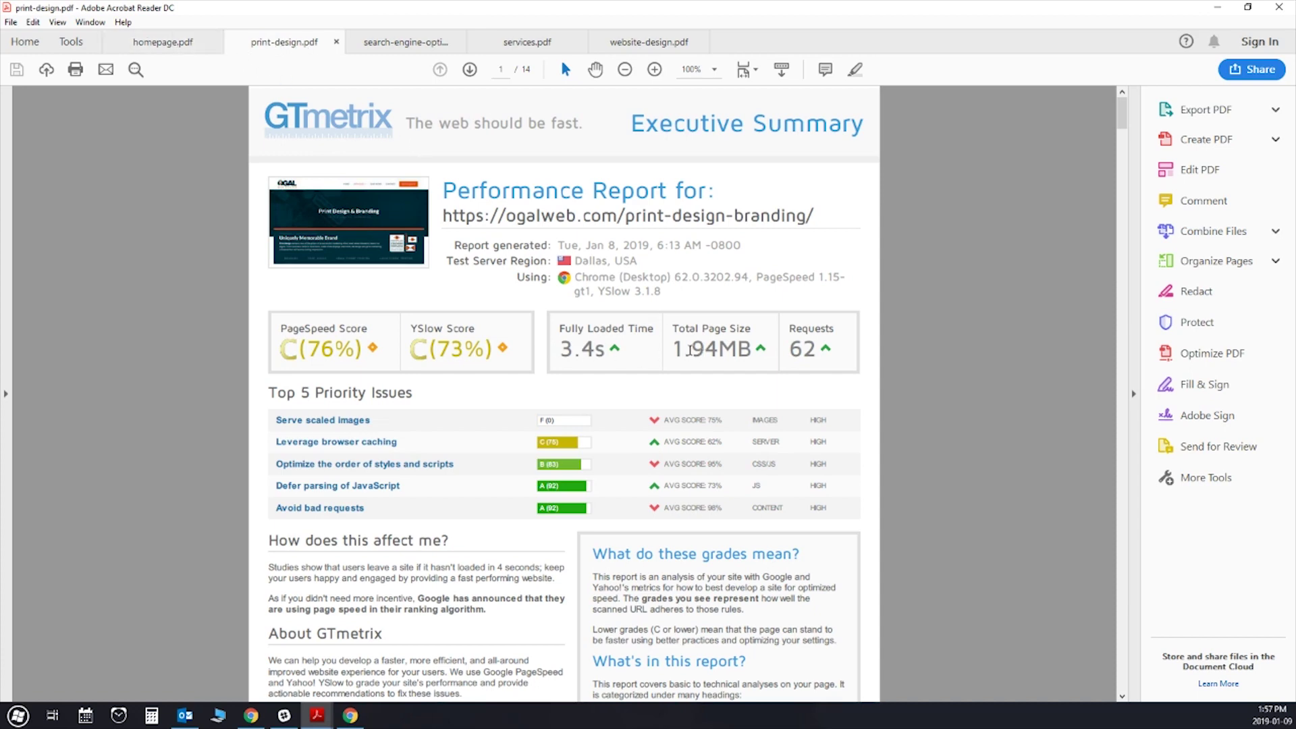
{"action": "left_click_drag", "start_coordinate": [688, 349], "coordinate": [721, 349]}
{"action": "left_click", "coordinate": [738, 361]}
{"action": "left_click", "coordinate": [389, 46]}
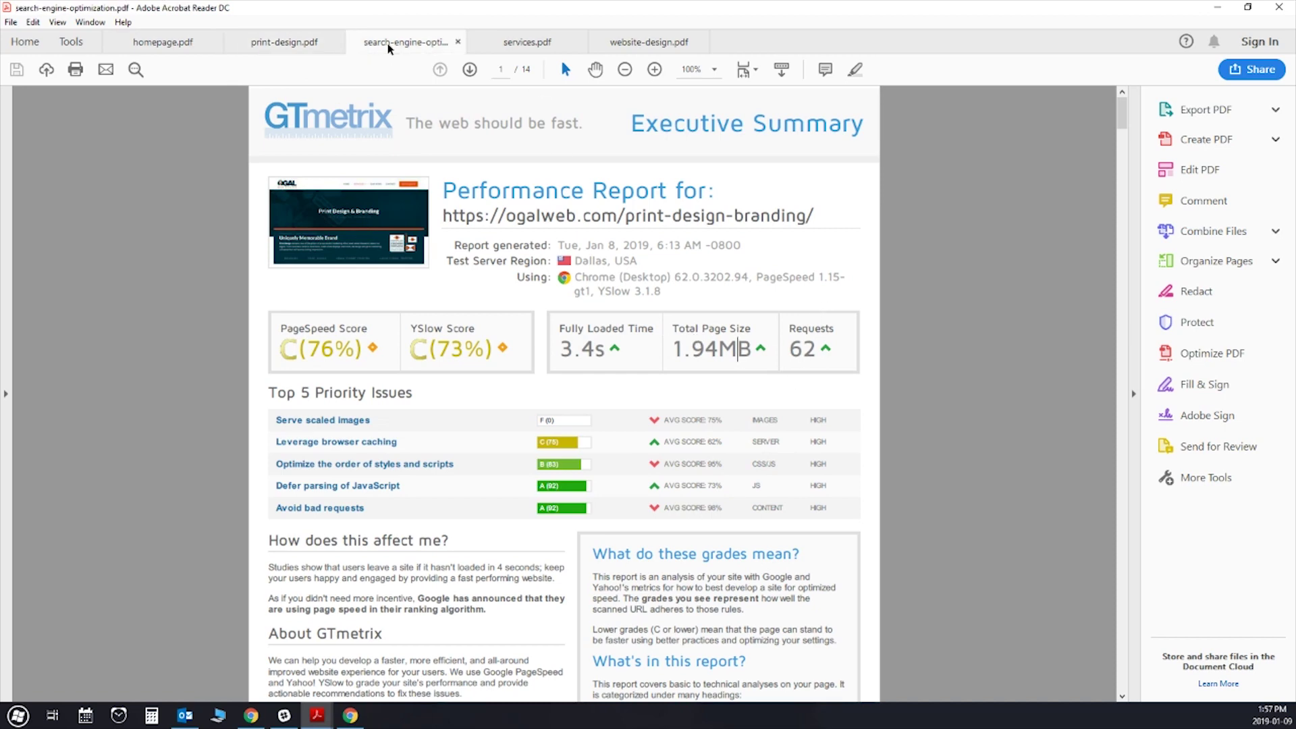
{"action": "left_click", "coordinate": [525, 41]}
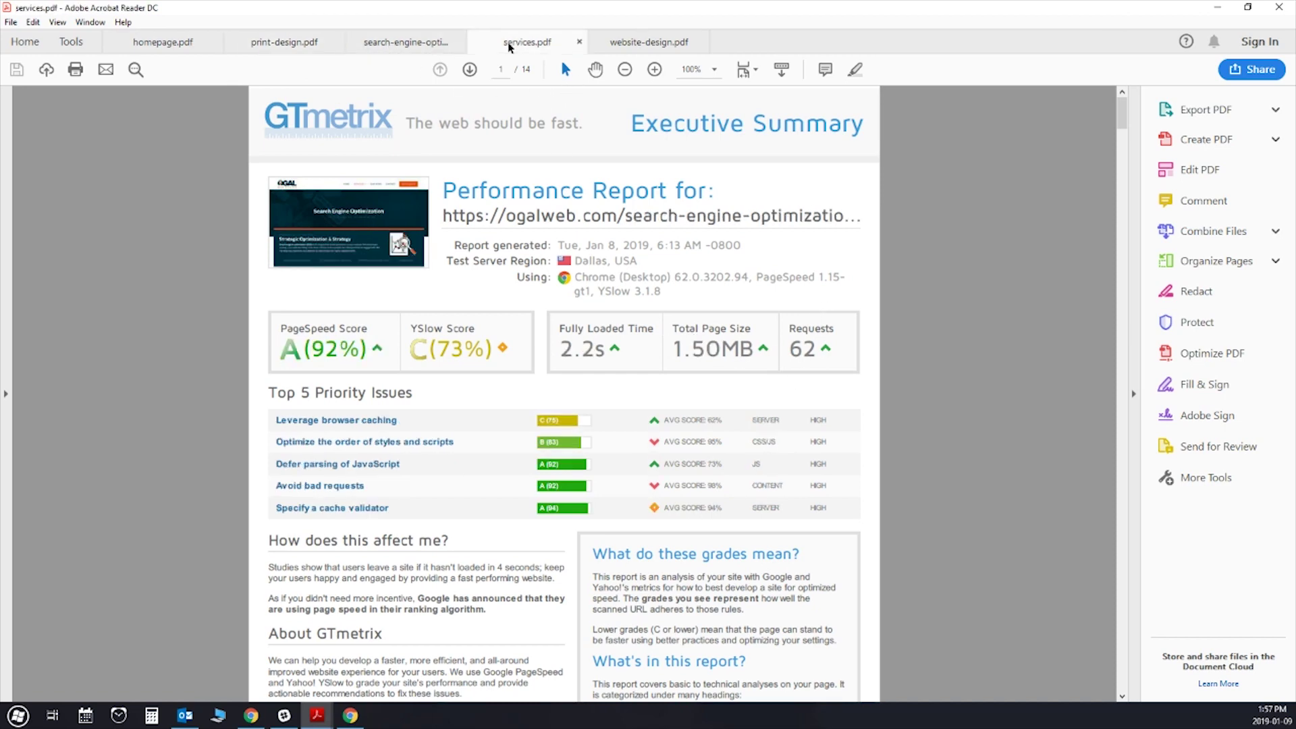
Step: Examine the fully loaded time, total page size and requests in the website-design GTmetrix report
{"action": "left_click", "coordinate": [646, 43]}
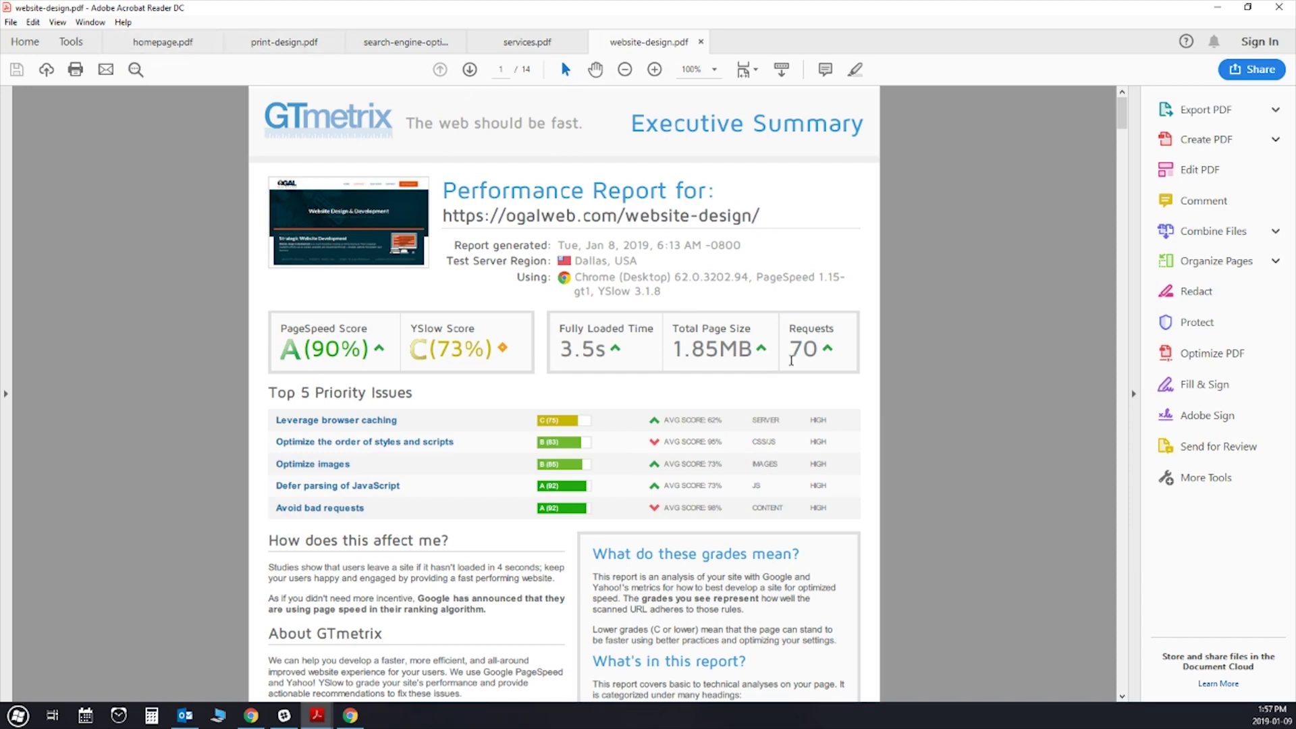
{"action": "left_click_drag", "start_coordinate": [807, 348], "coordinate": [812, 358]}
{"action": "left_click", "coordinate": [615, 363]}
{"action": "left_click_drag", "start_coordinate": [553, 349], "coordinate": [605, 350]}
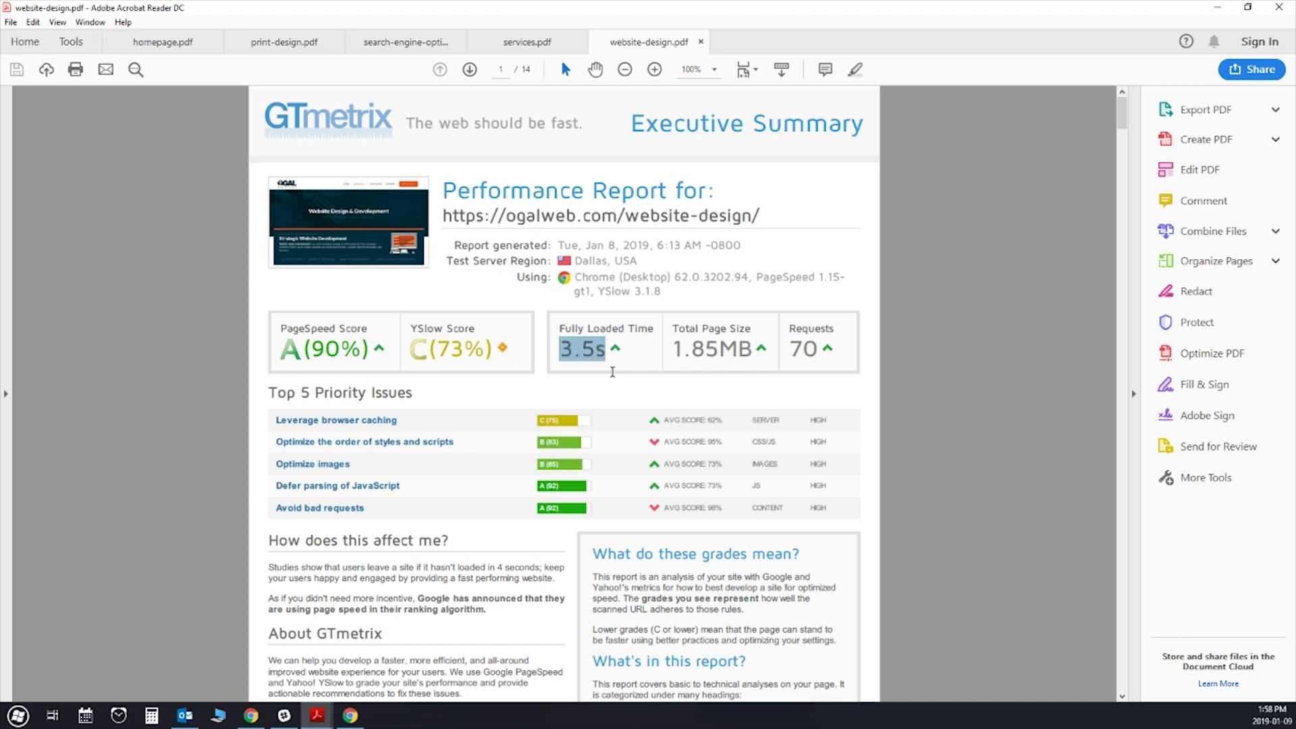
{"action": "left_click", "coordinate": [616, 391]}
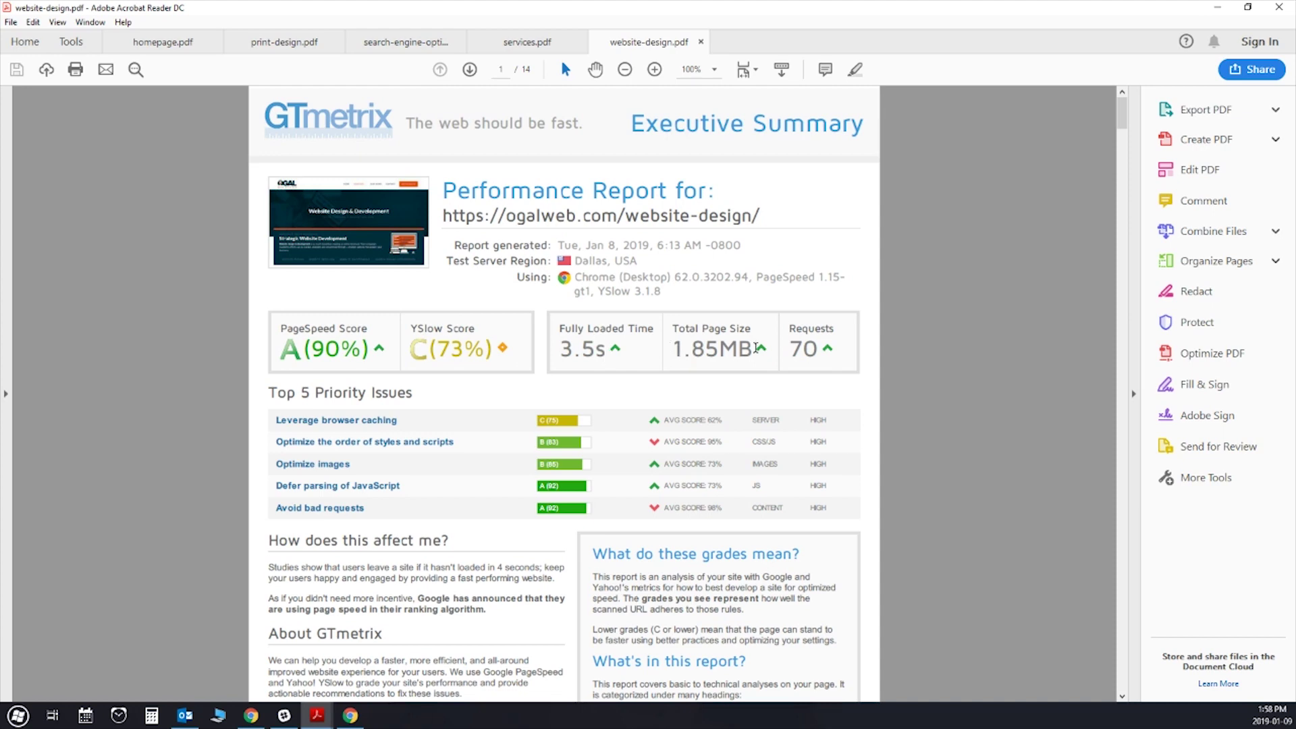
{"action": "left_click_drag", "start_coordinate": [756, 348], "coordinate": [681, 348]}
{"action": "double_click", "coordinate": [802, 370]}
{"action": "key", "text": "Left"}
{"action": "double_click", "coordinate": [814, 351]}
{"action": "left_click_drag", "start_coordinate": [607, 352], "coordinate": [546, 358]}
{"action": "left_click", "coordinate": [595, 411]}
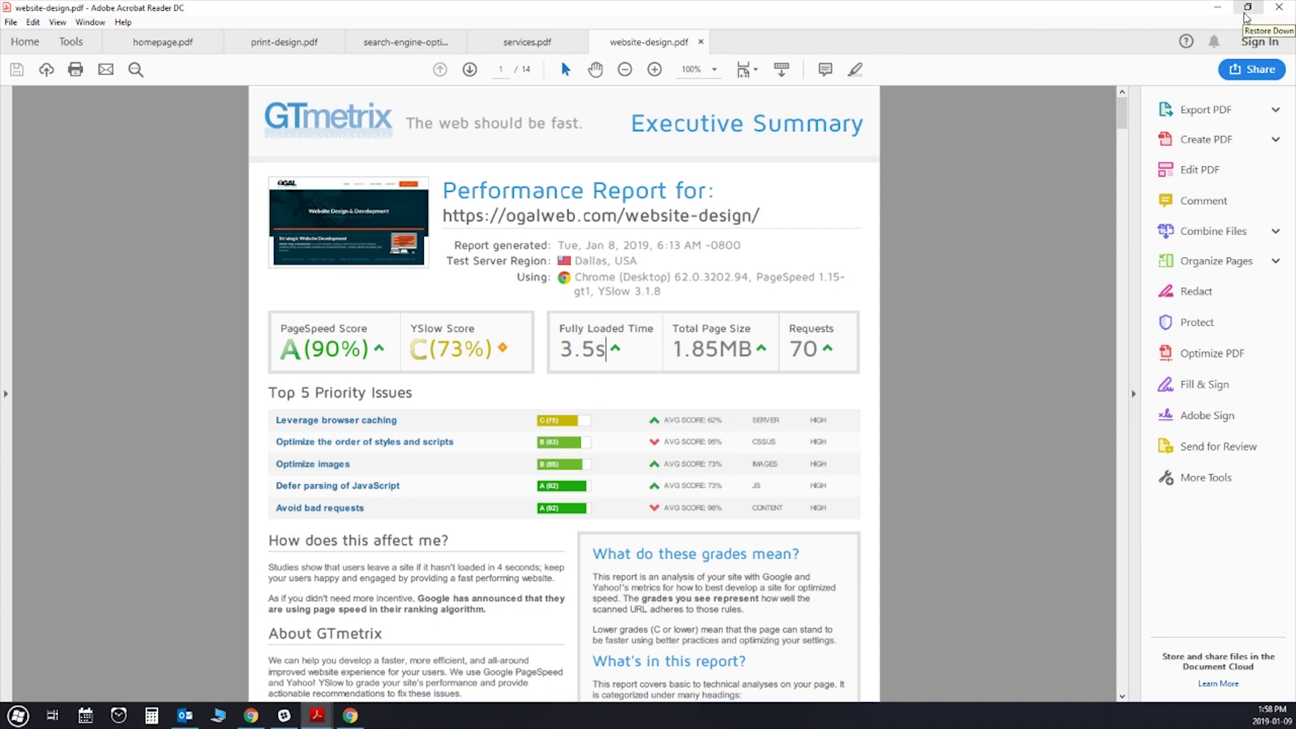
Step: Restore the PDF reader window to a smaller size and move it off this screen to uncover the meeting
{"action": "left_click", "coordinate": [1246, 10]}
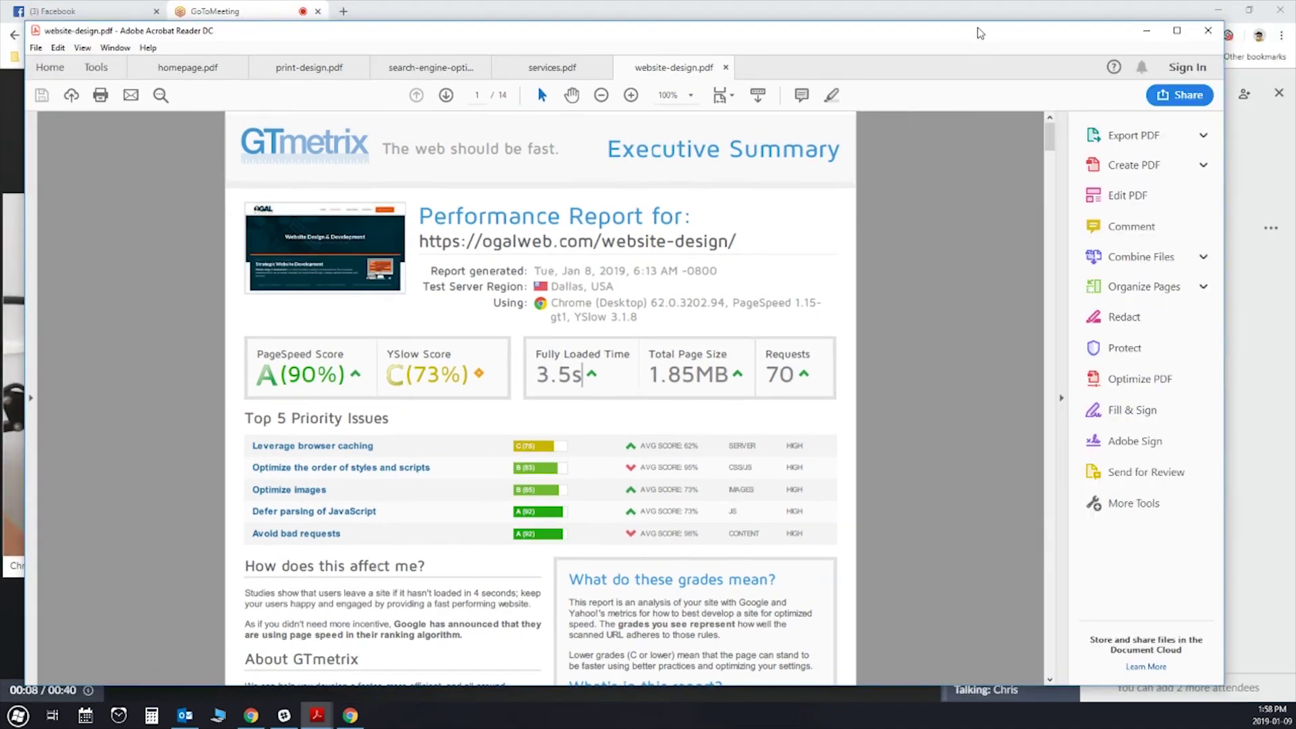
{"action": "left_click_drag", "start_coordinate": [977, 28], "coordinate": [0, 30]}
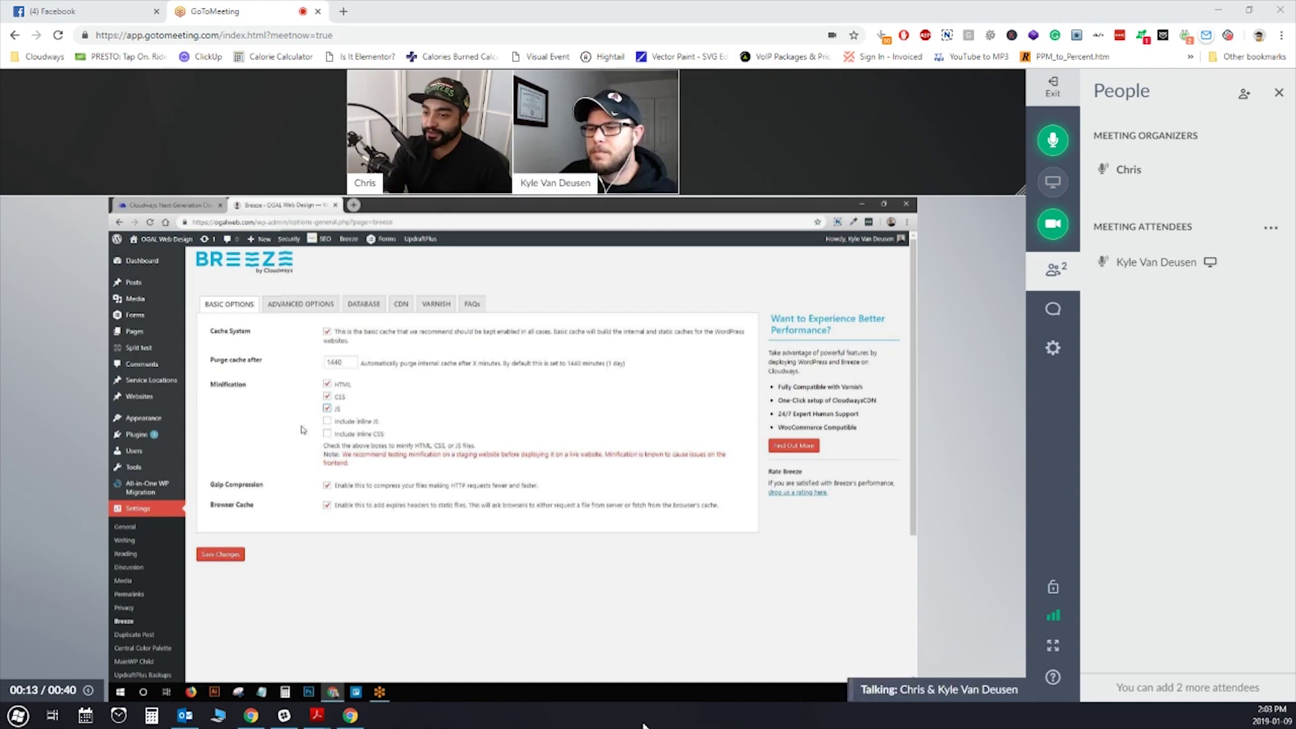
Step: Save the basic cache options of the Breeze plugin and open a new browser tab
{"action": "left_click", "coordinate": [221, 555]}
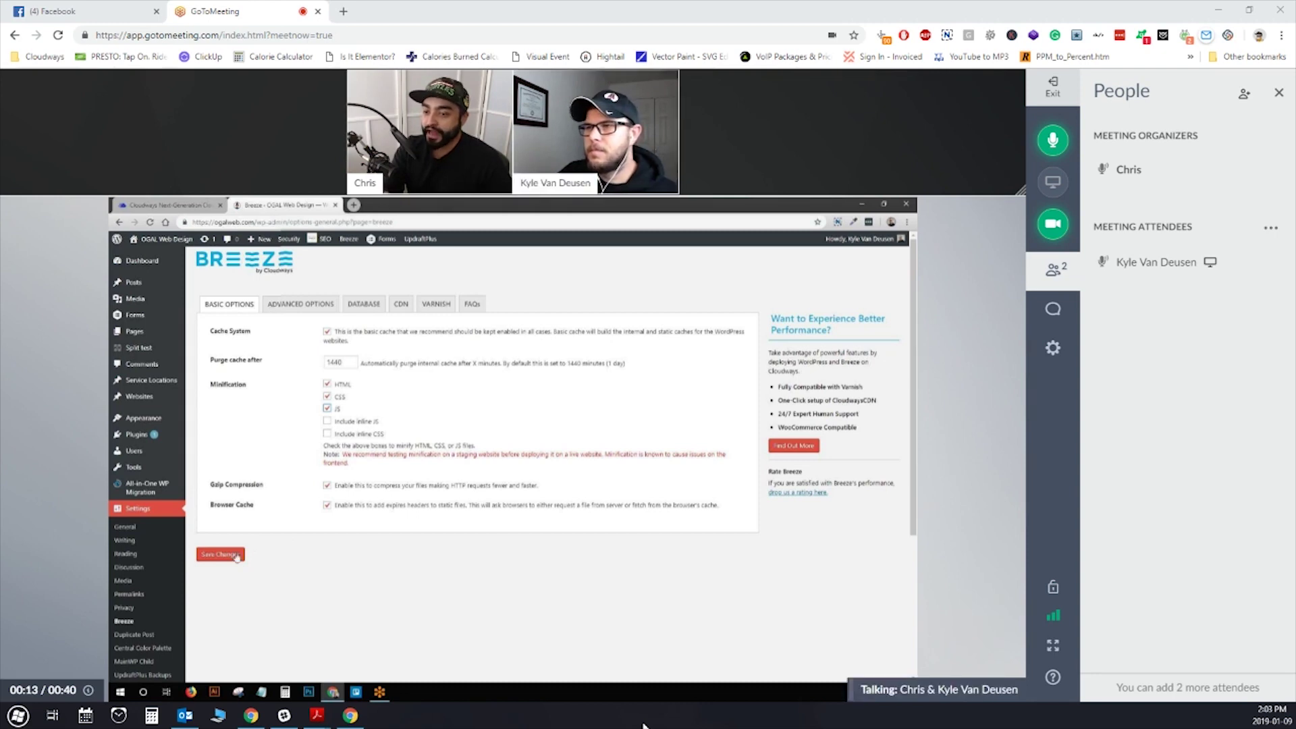
{"action": "left_click", "coordinate": [354, 205]}
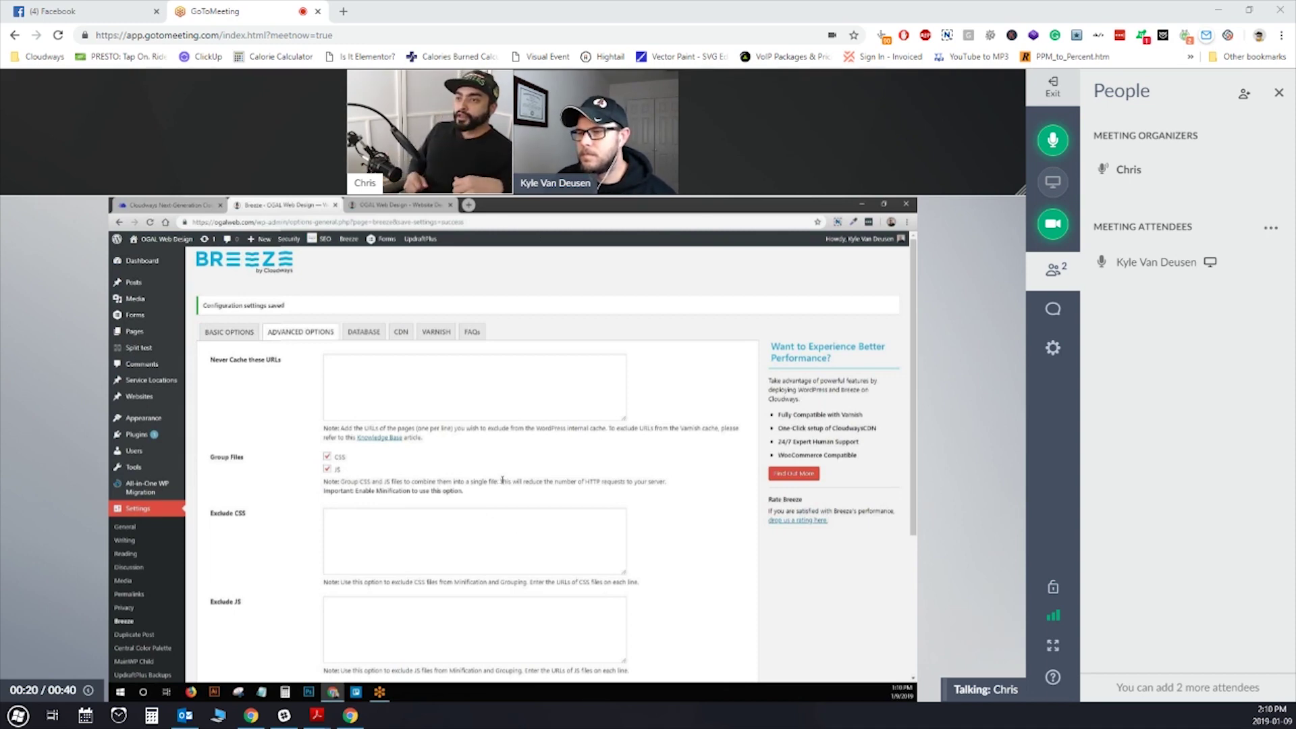
Step: Examine the Group Files note and the Exclude JS option in Breeze's advanced options
{"action": "left_click_drag", "start_coordinate": [503, 482], "coordinate": [670, 486]}
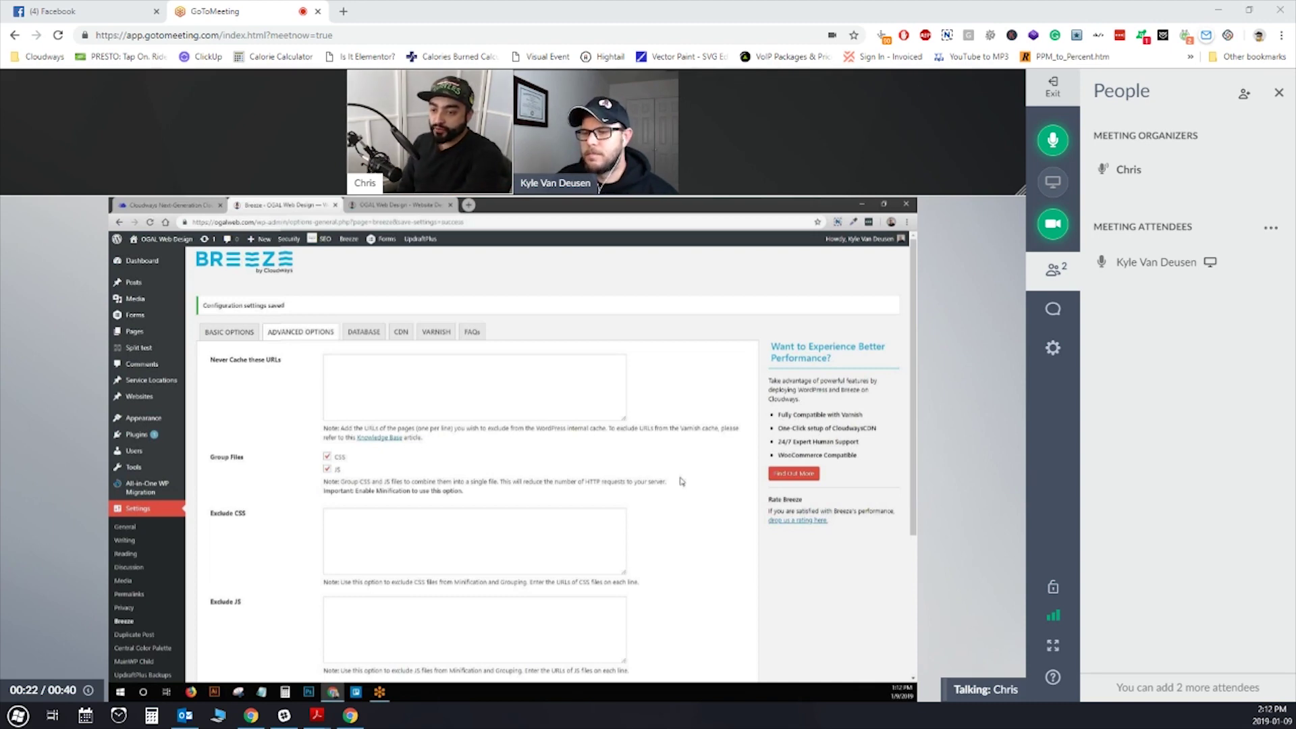
{"action": "triple_click", "coordinate": [231, 605]}
{"action": "left_click", "coordinate": [278, 607]}
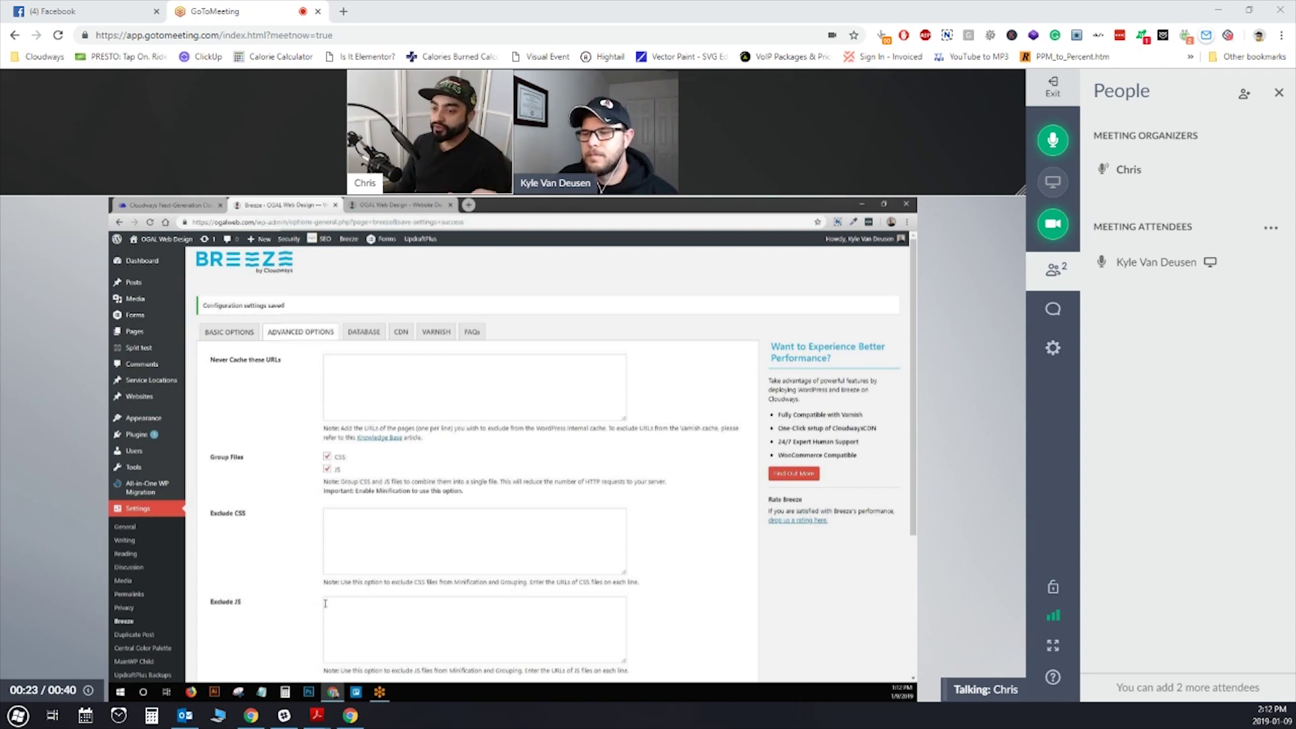
{"action": "scroll", "coordinate": [384, 569], "scroll_direction": "down", "scroll_amount": 1}
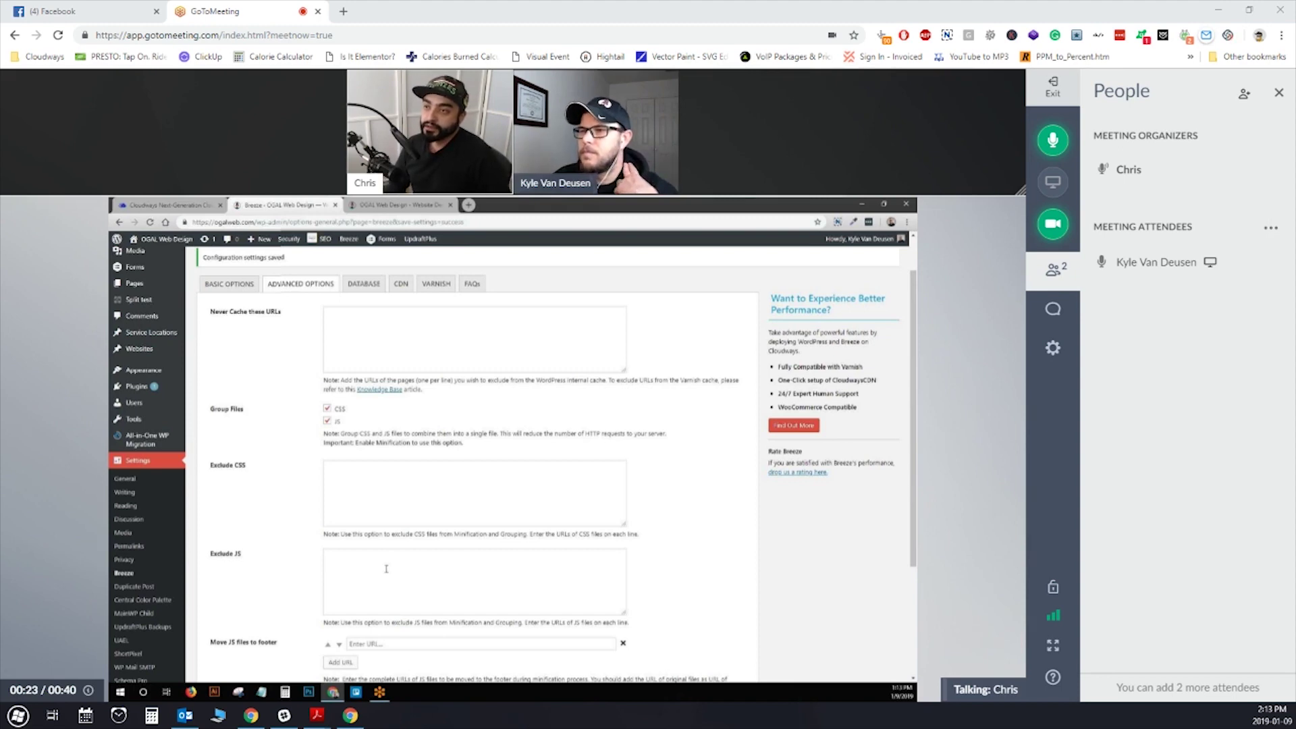
Step: Look through Breeze's Database and CDN settings, and save the Varnish settings with Auto Purge Varnish enabled
{"action": "left_click", "coordinate": [371, 289]}
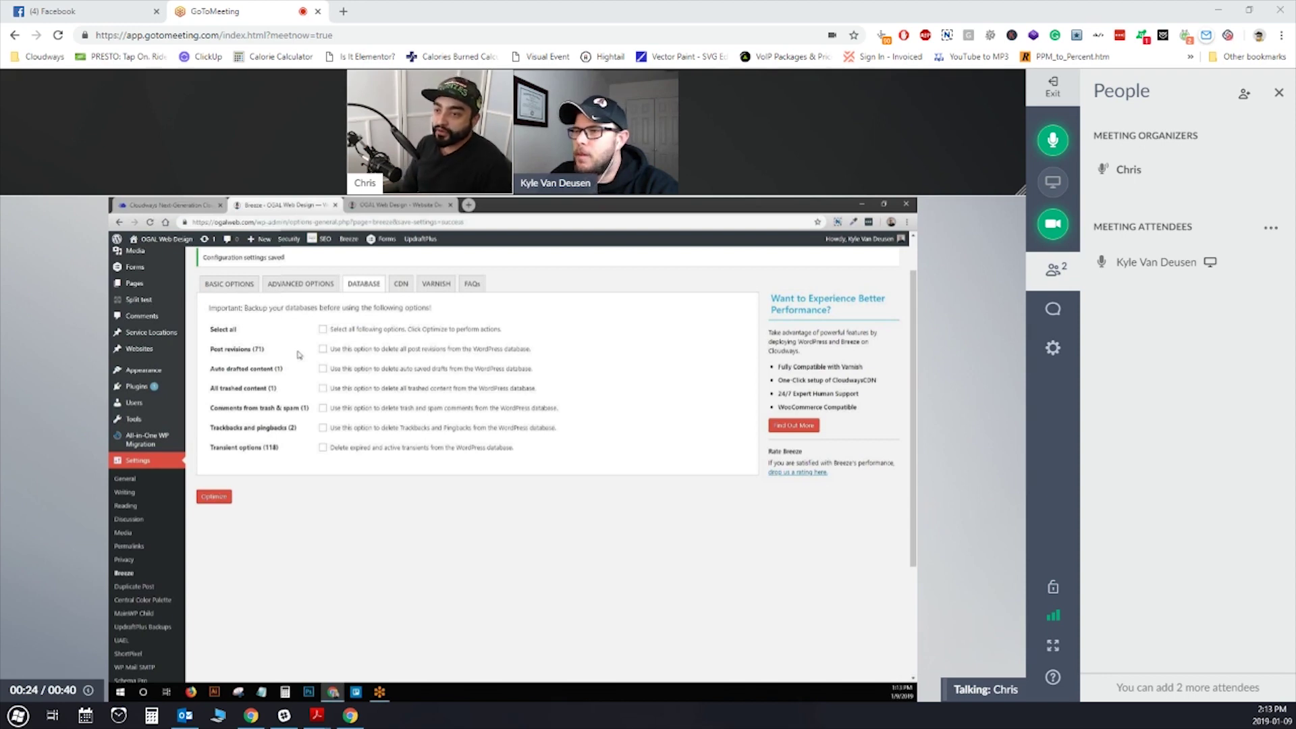
{"action": "left_click", "coordinate": [403, 284]}
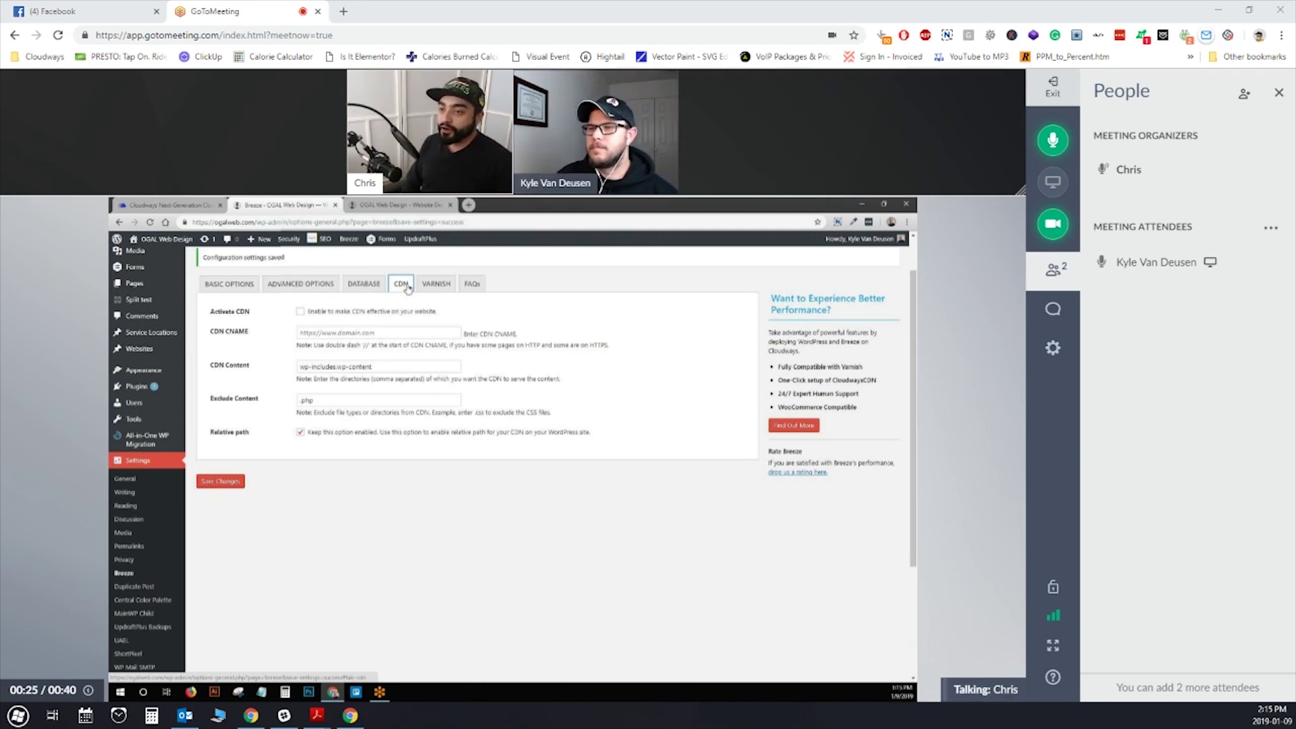
{"action": "left_click", "coordinate": [435, 285]}
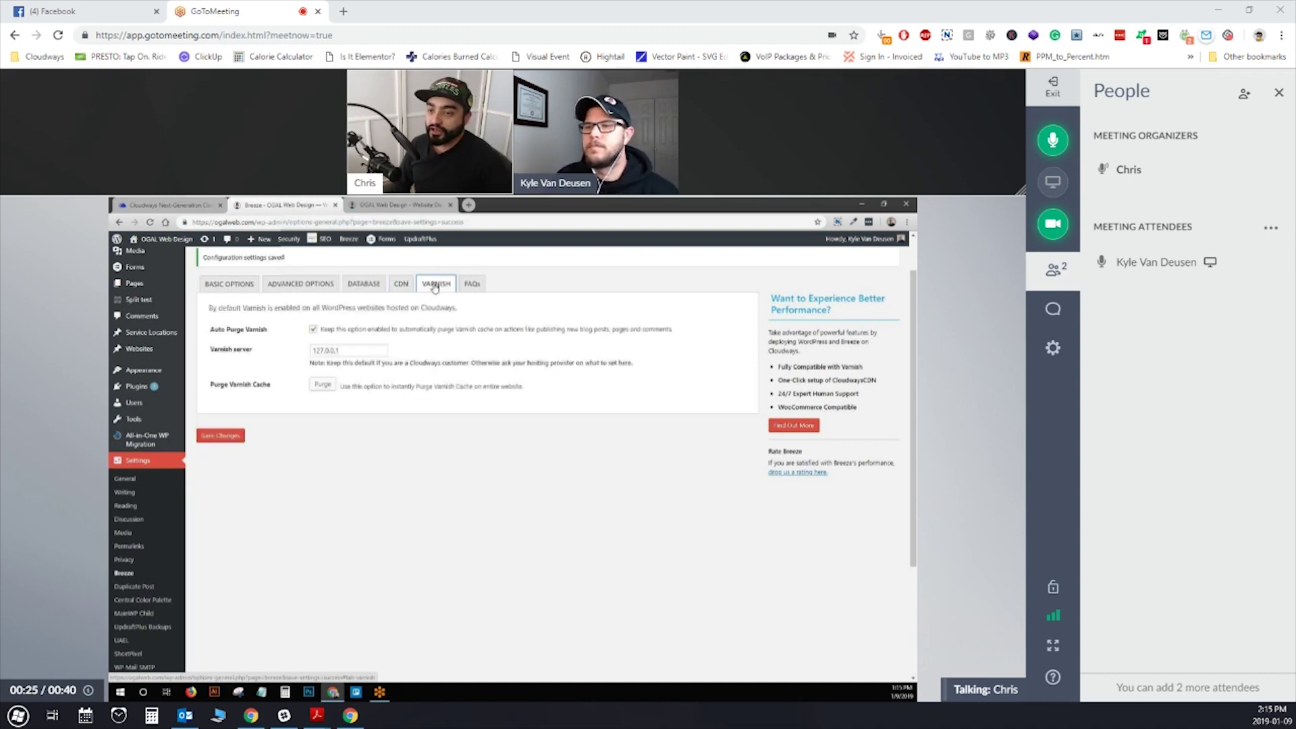
{"action": "left_click_drag", "start_coordinate": [321, 330], "coordinate": [379, 331]}
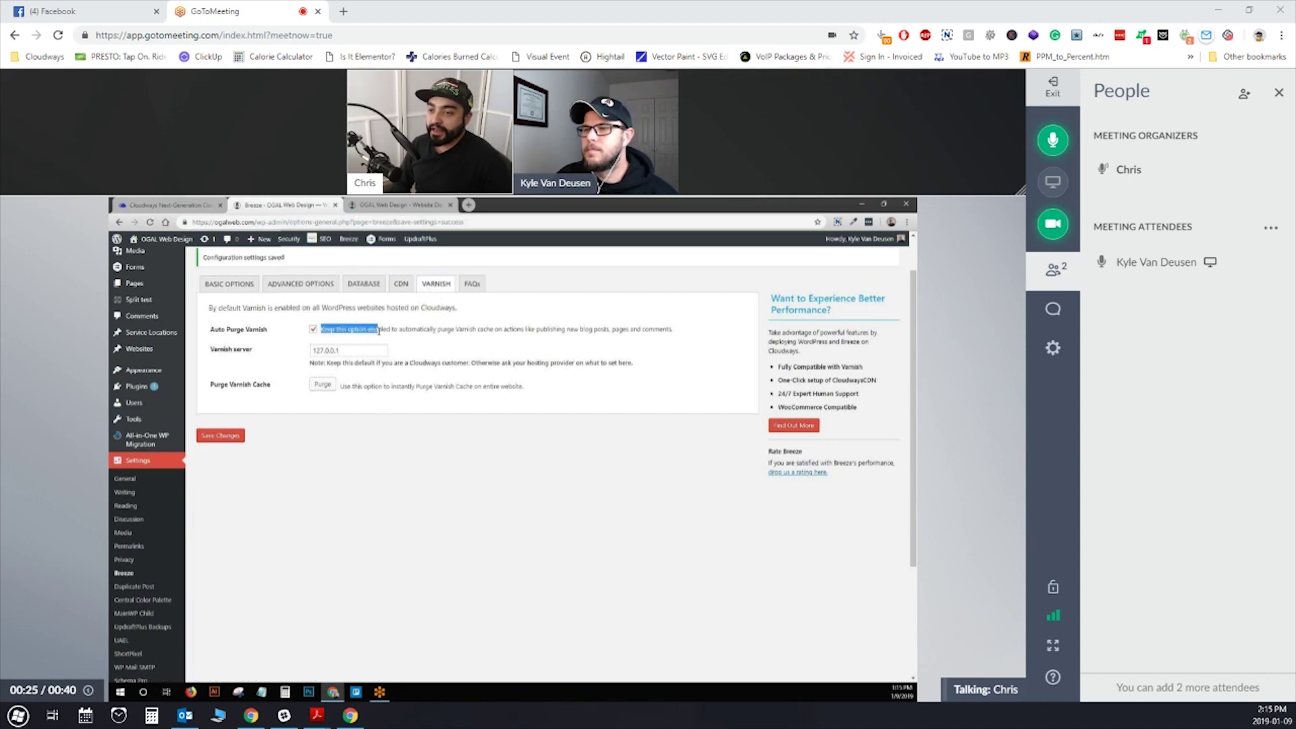
{"action": "left_click", "coordinate": [391, 330]}
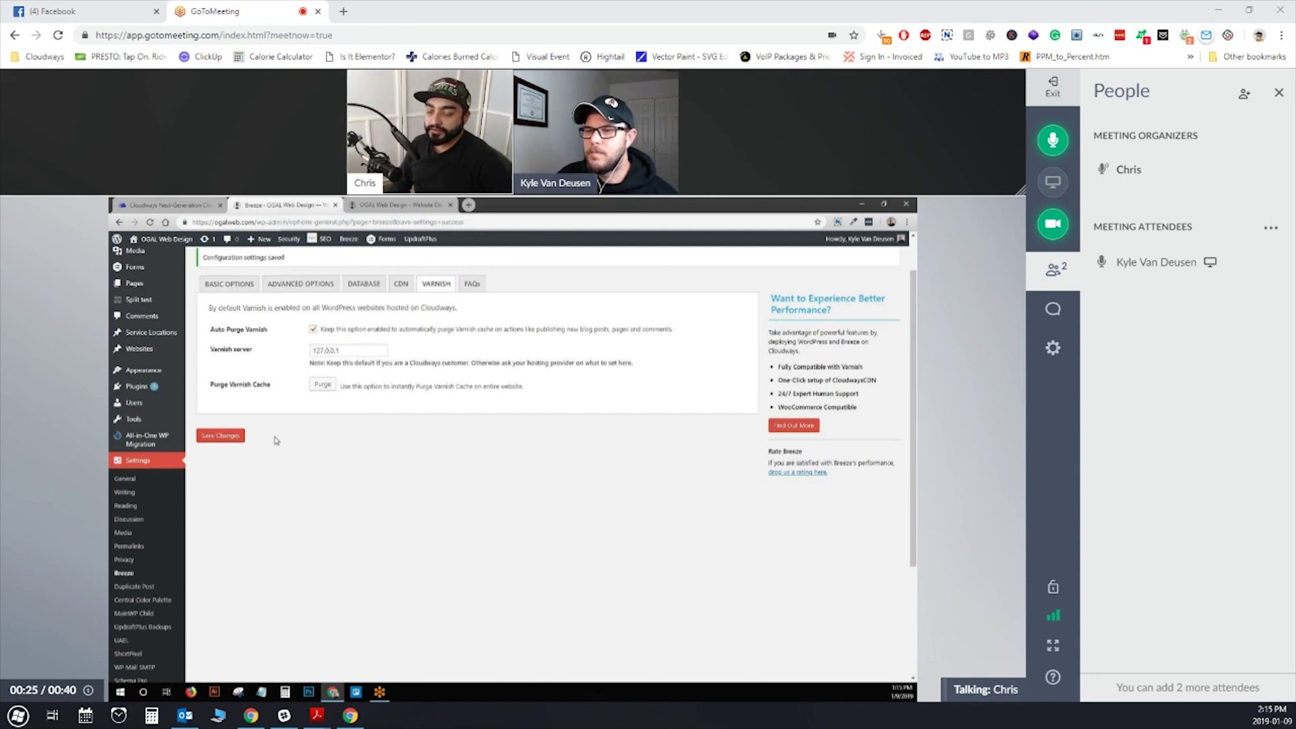
{"action": "left_click", "coordinate": [241, 437]}
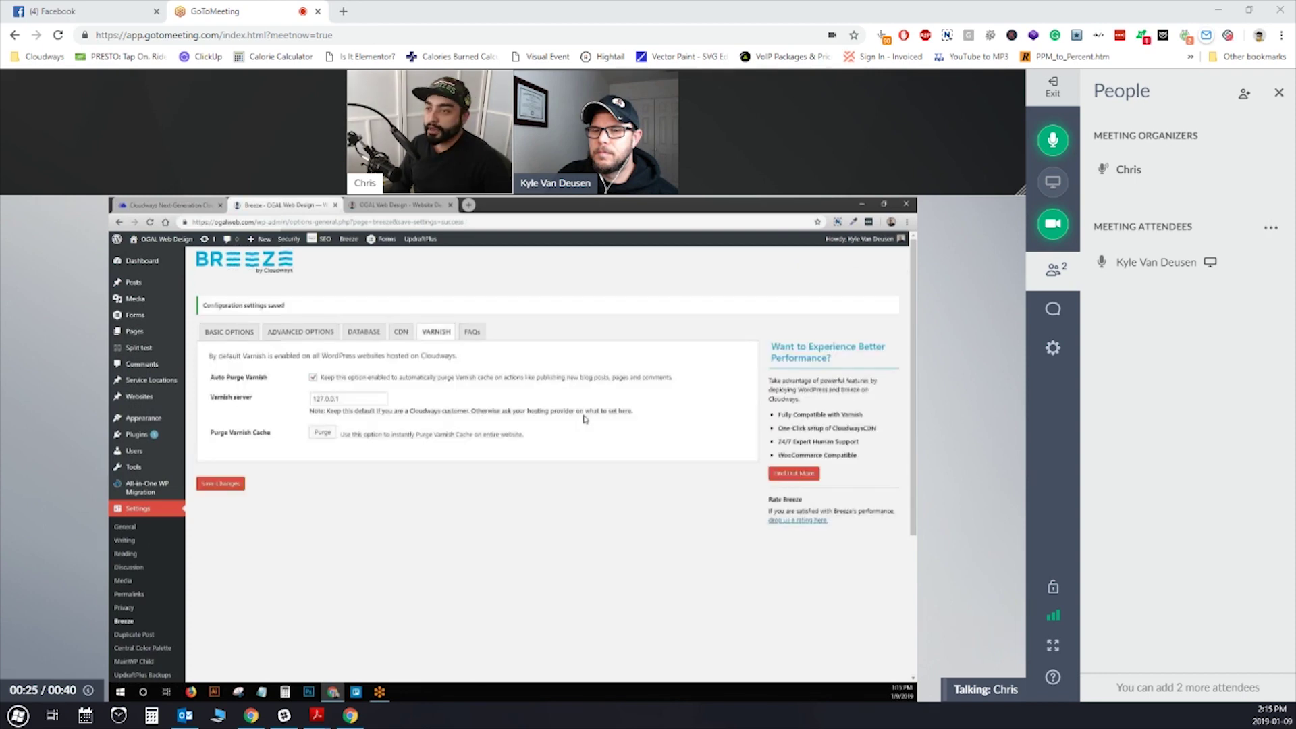
Step: Open gtmetrix.com in a new browser tab
{"action": "left_click", "coordinate": [468, 205]}
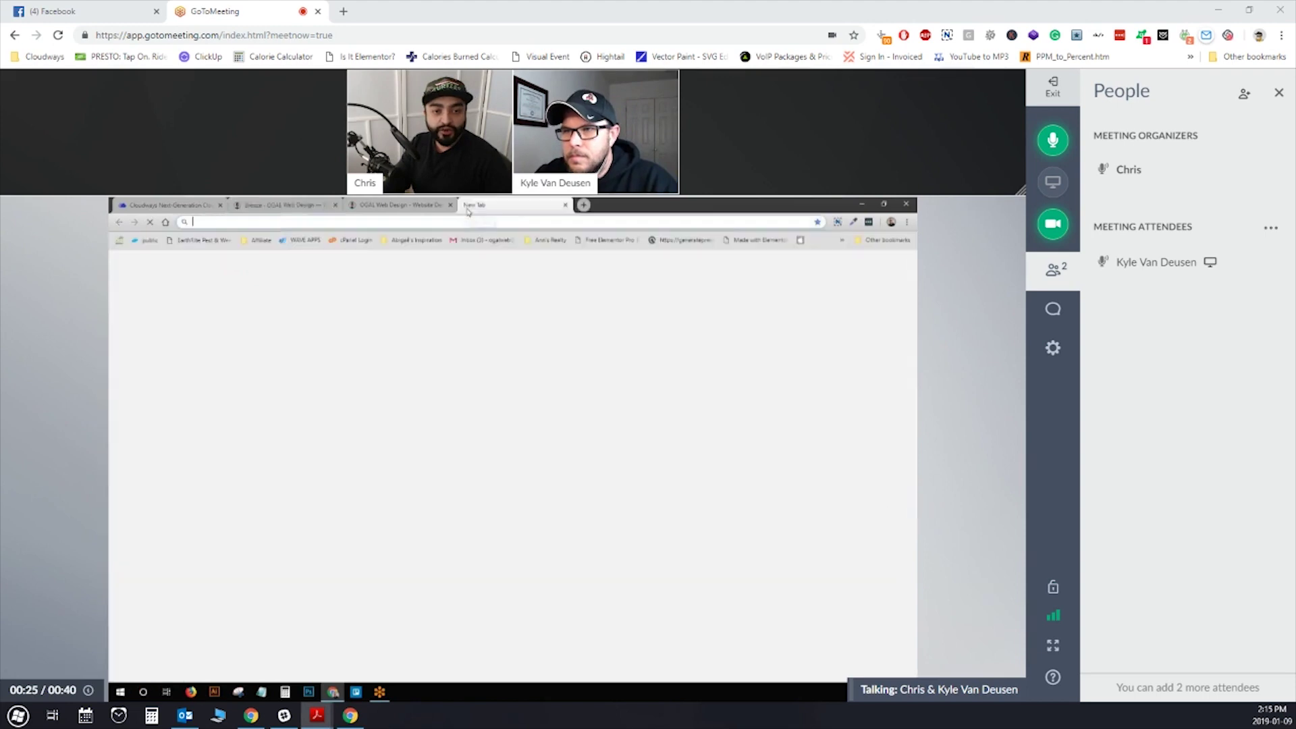
{"action": "type", "text": "gtm"}
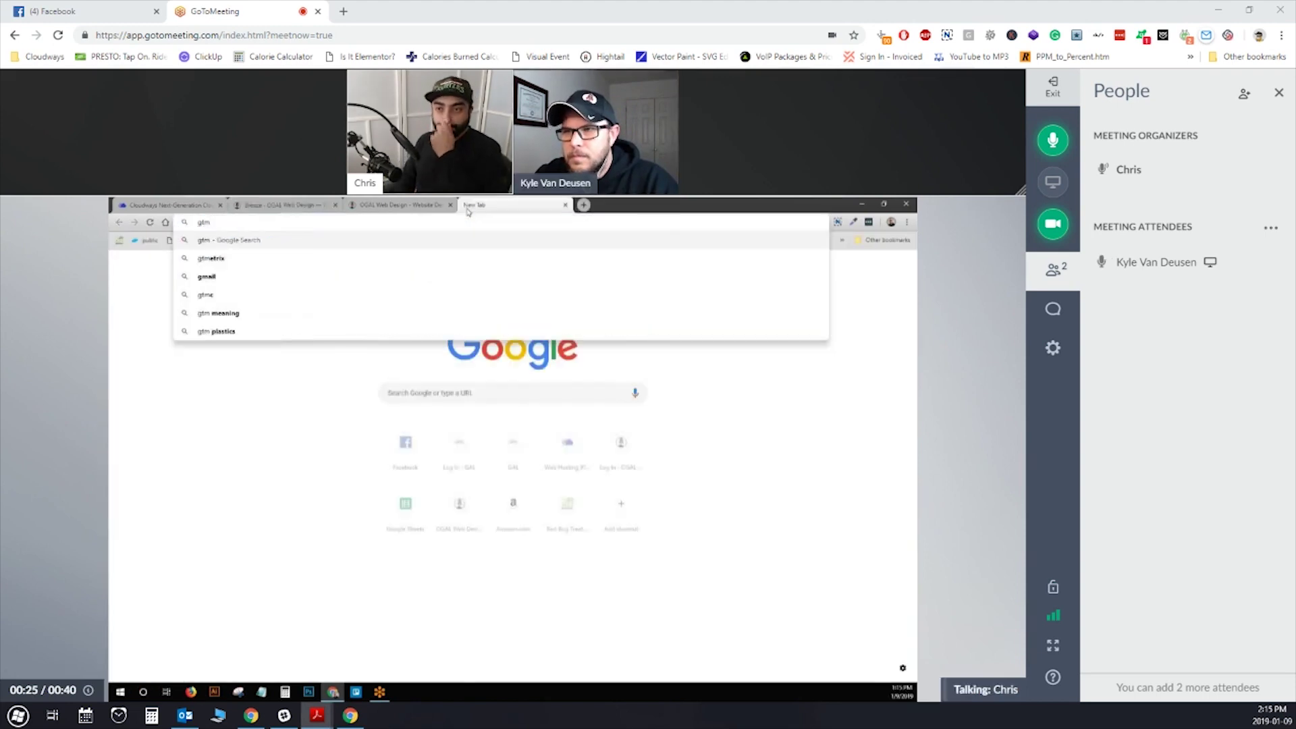
{"action": "type", "text": "etrix"}
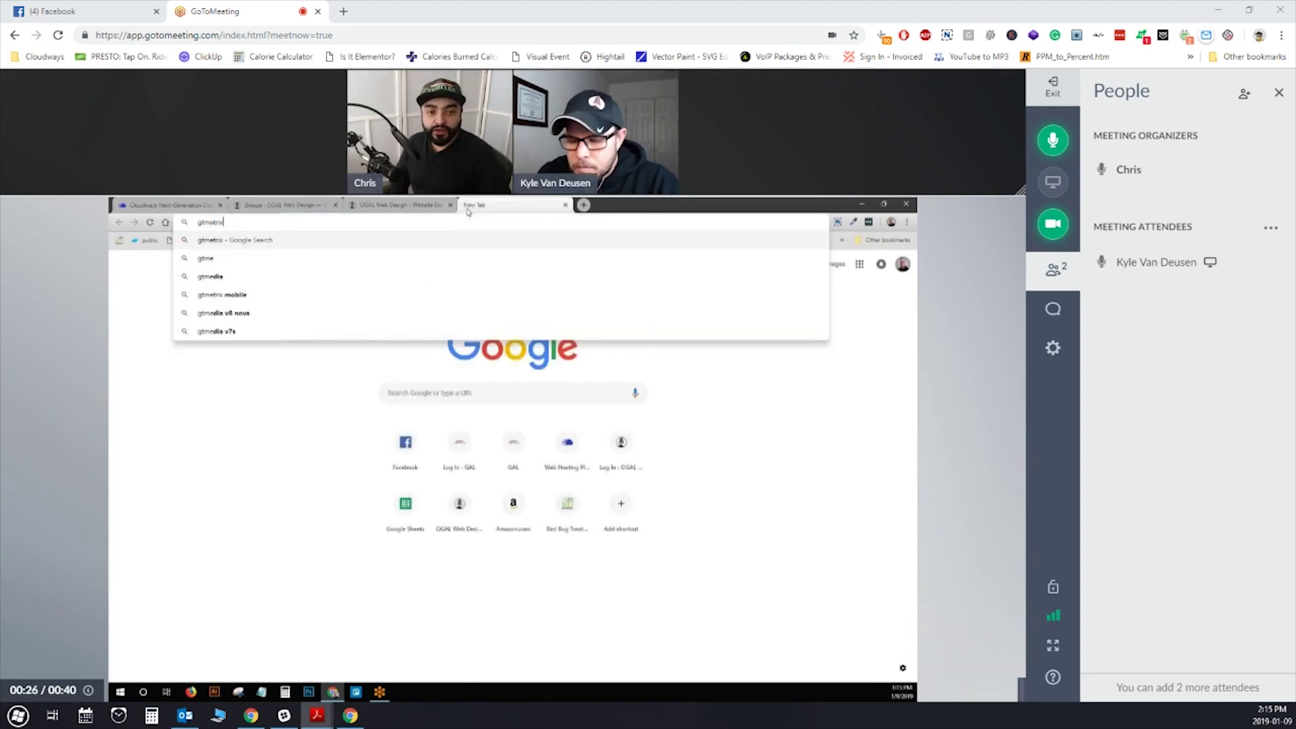
{"action": "type", "text": ".c"}
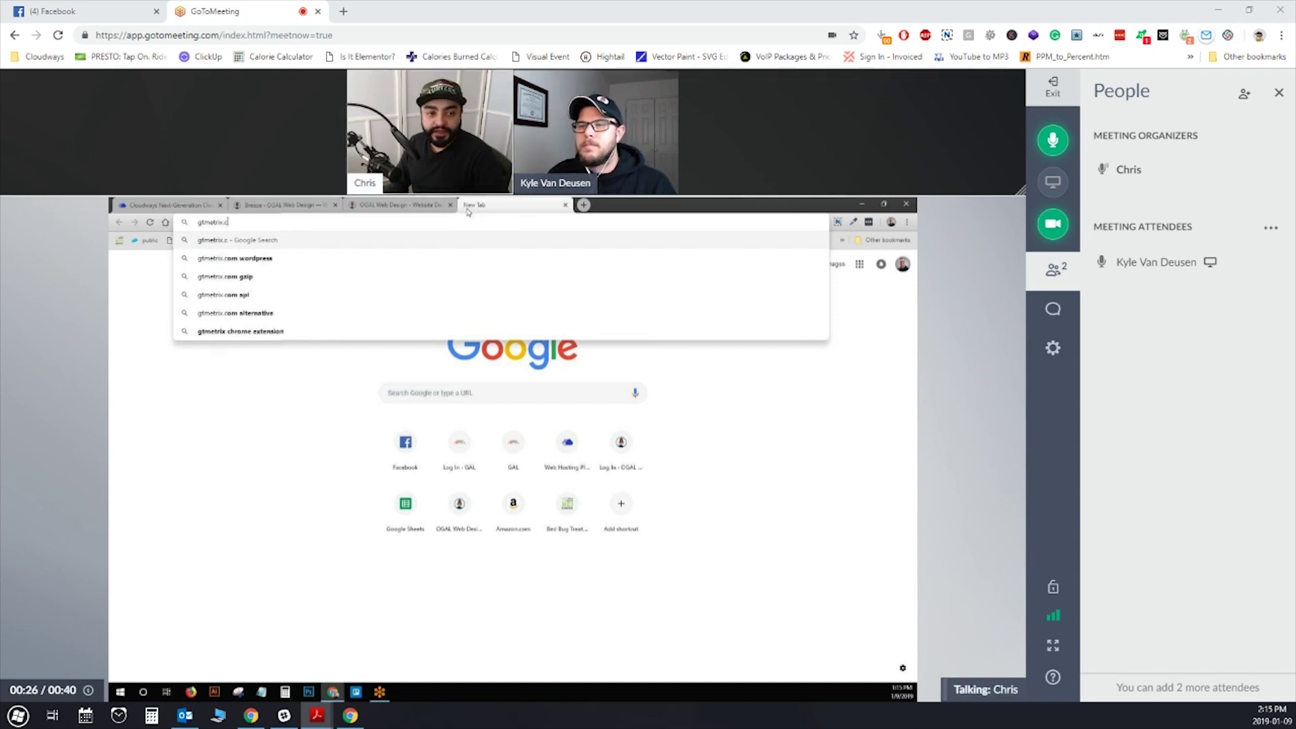
{"action": "type", "text": "om"}
{"action": "key", "text": "Return"}
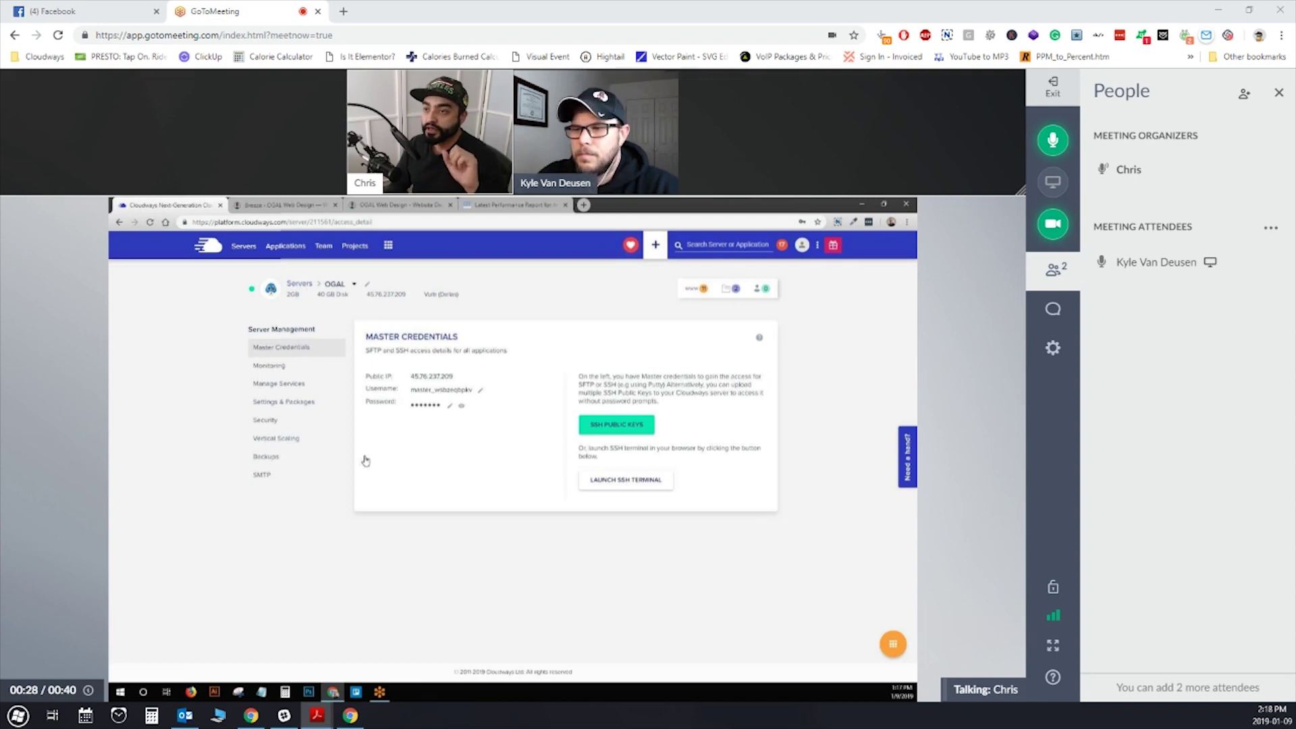
Step: View the Cloudways server's backup preferences, and set the memory limit to 256 MB in the basic Settings & Packages
{"action": "left_click", "coordinate": [280, 462]}
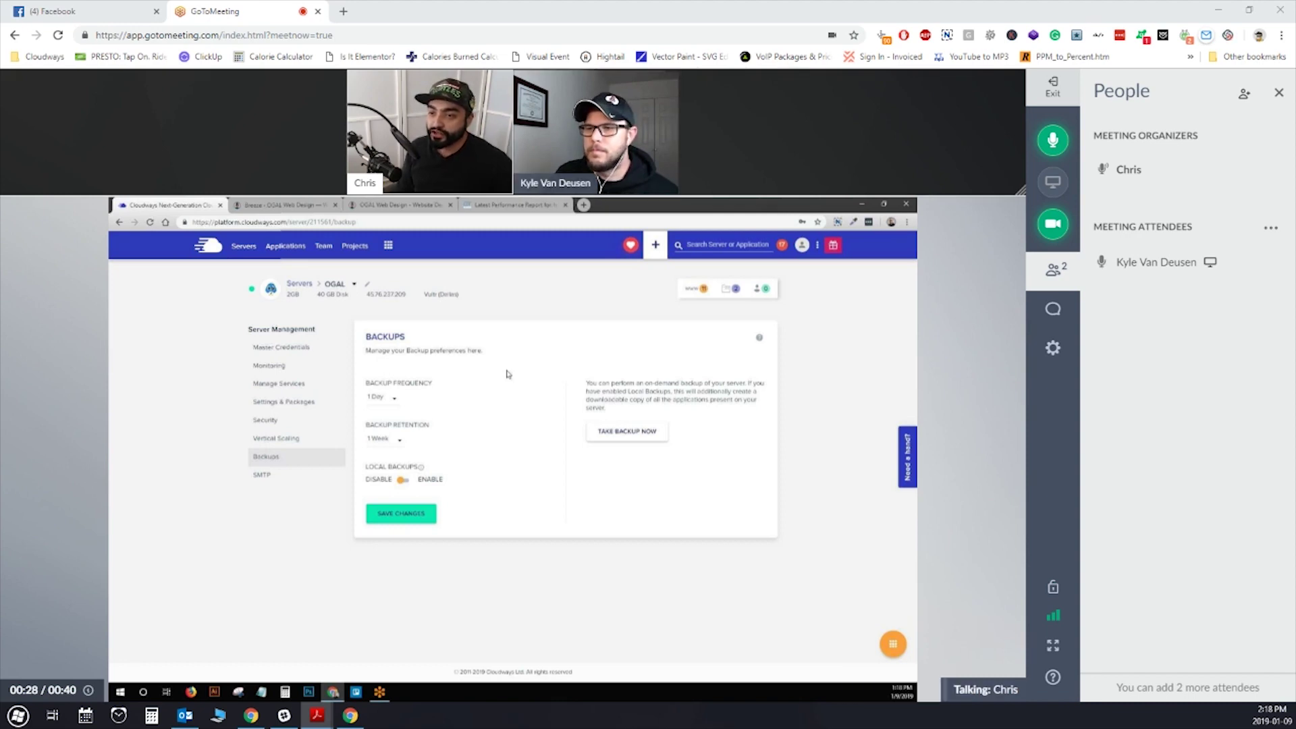
{"action": "left_click", "coordinate": [299, 402]}
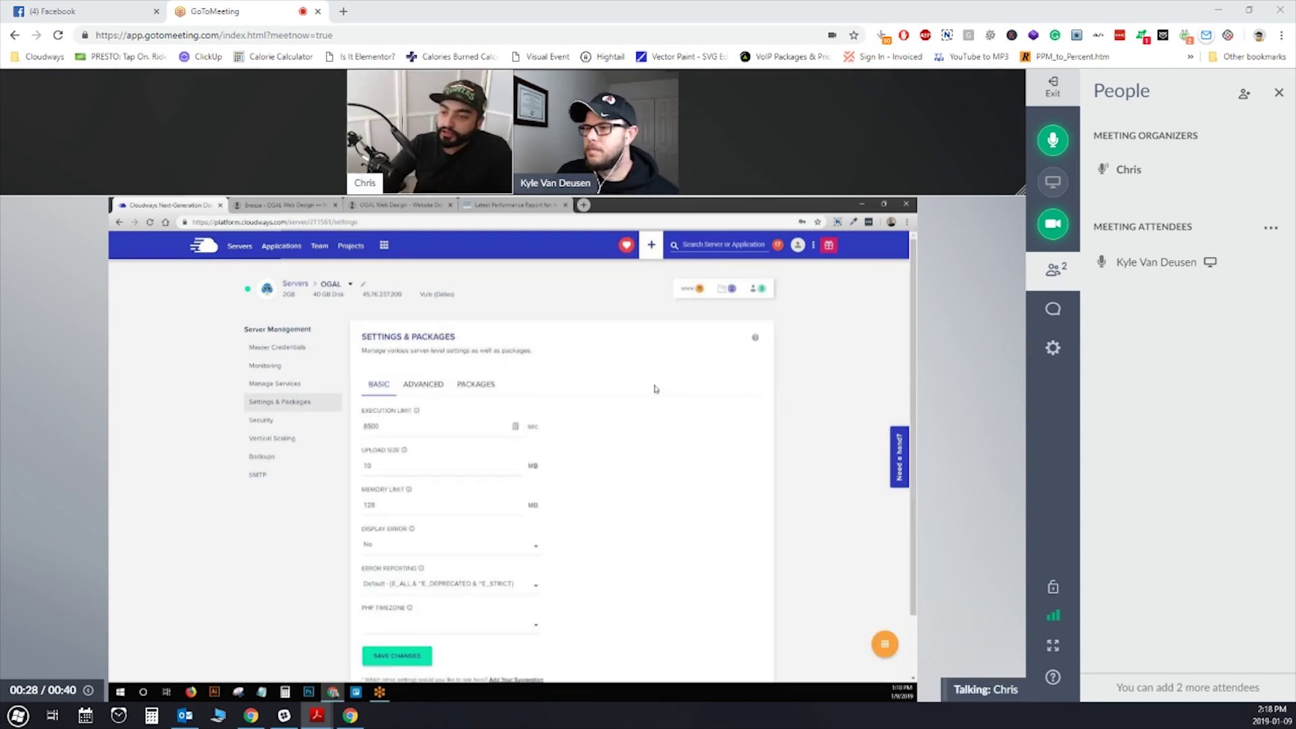
{"action": "scroll", "coordinate": [654, 389], "scroll_direction": "down", "scroll_amount": 1}
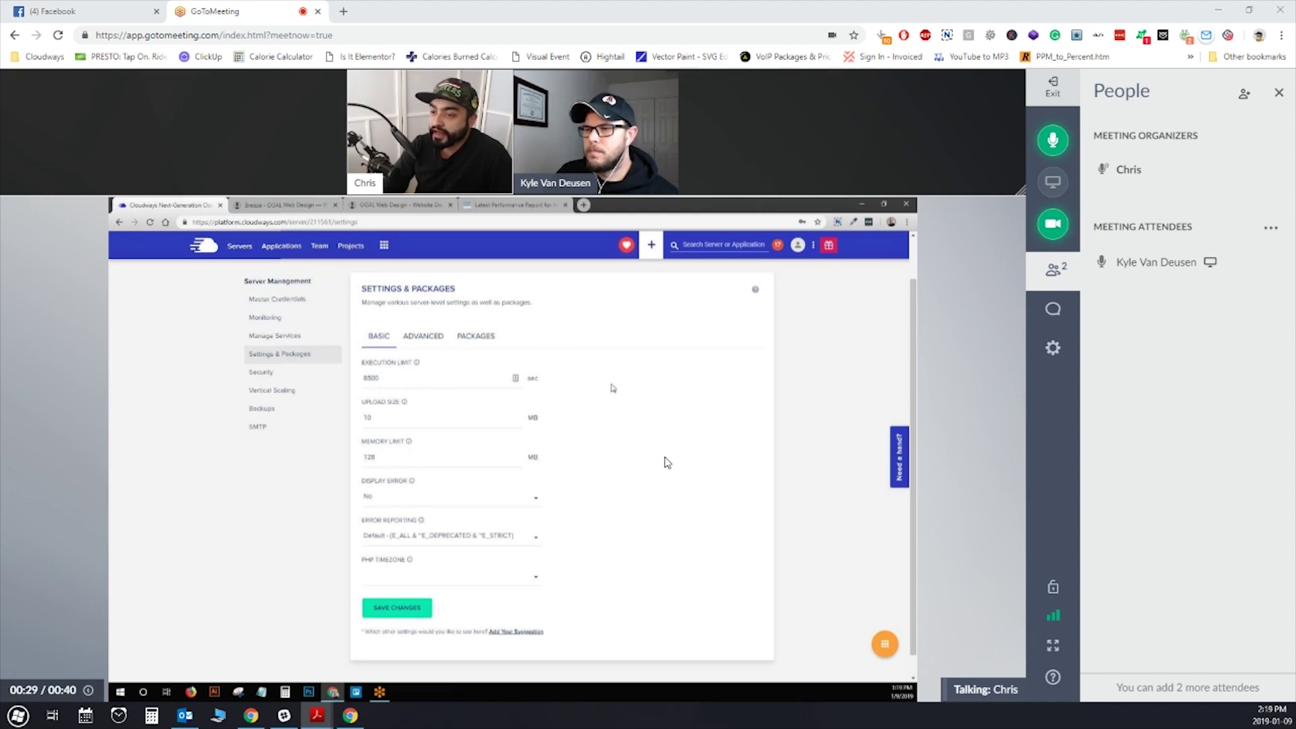
{"action": "double_click", "coordinate": [378, 459]}
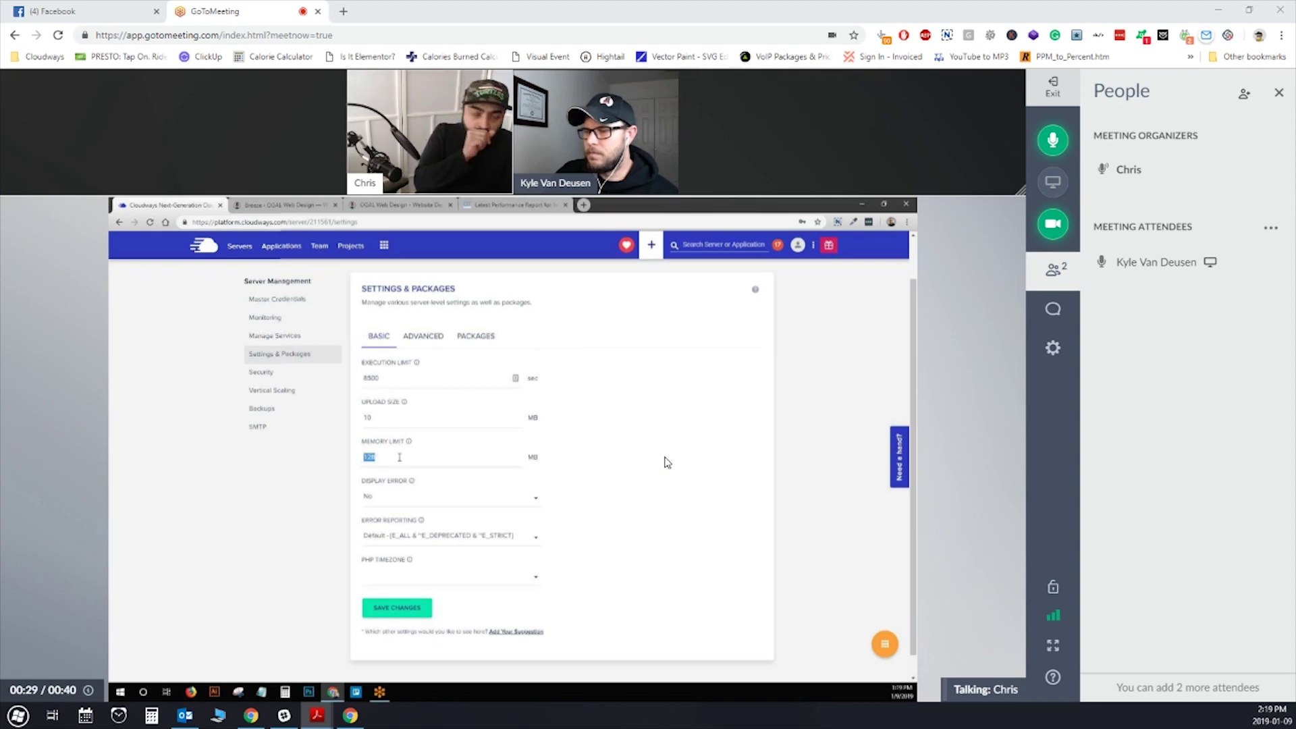
{"action": "type", "text": "256"}
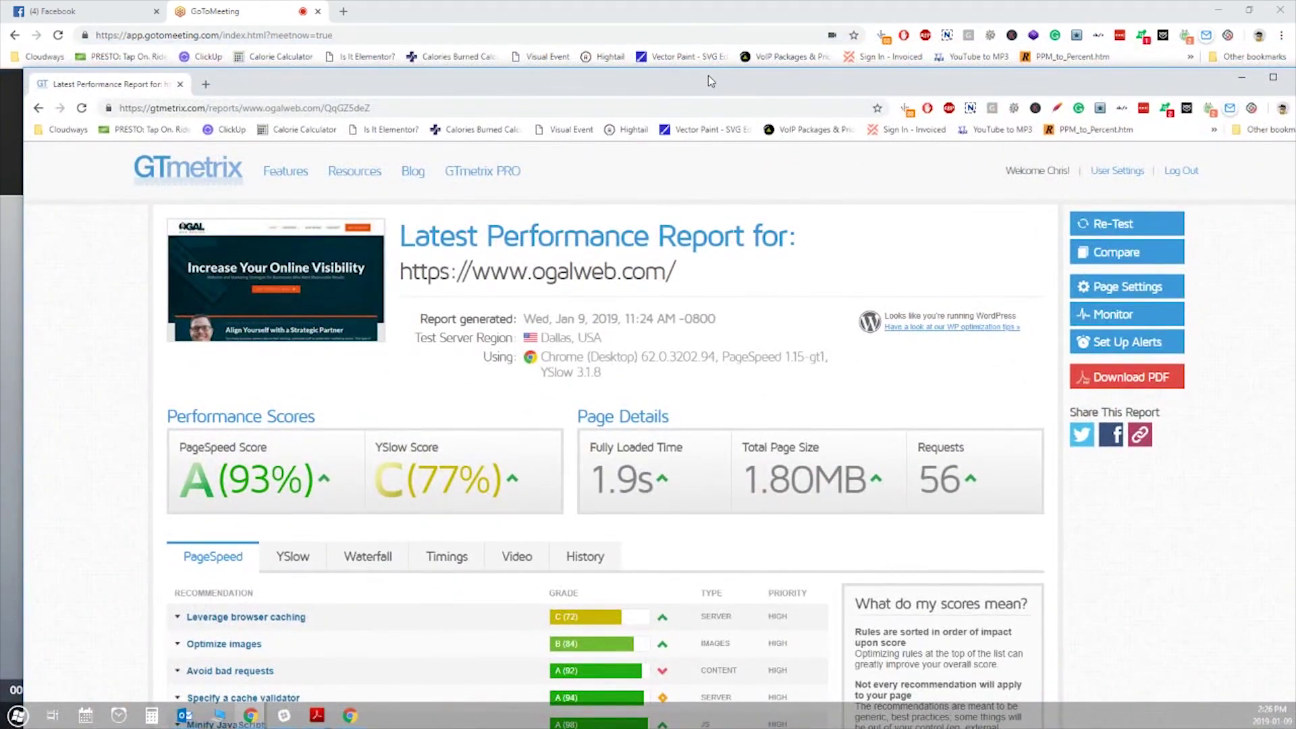
{"action": "double_click", "coordinate": [712, 83]}
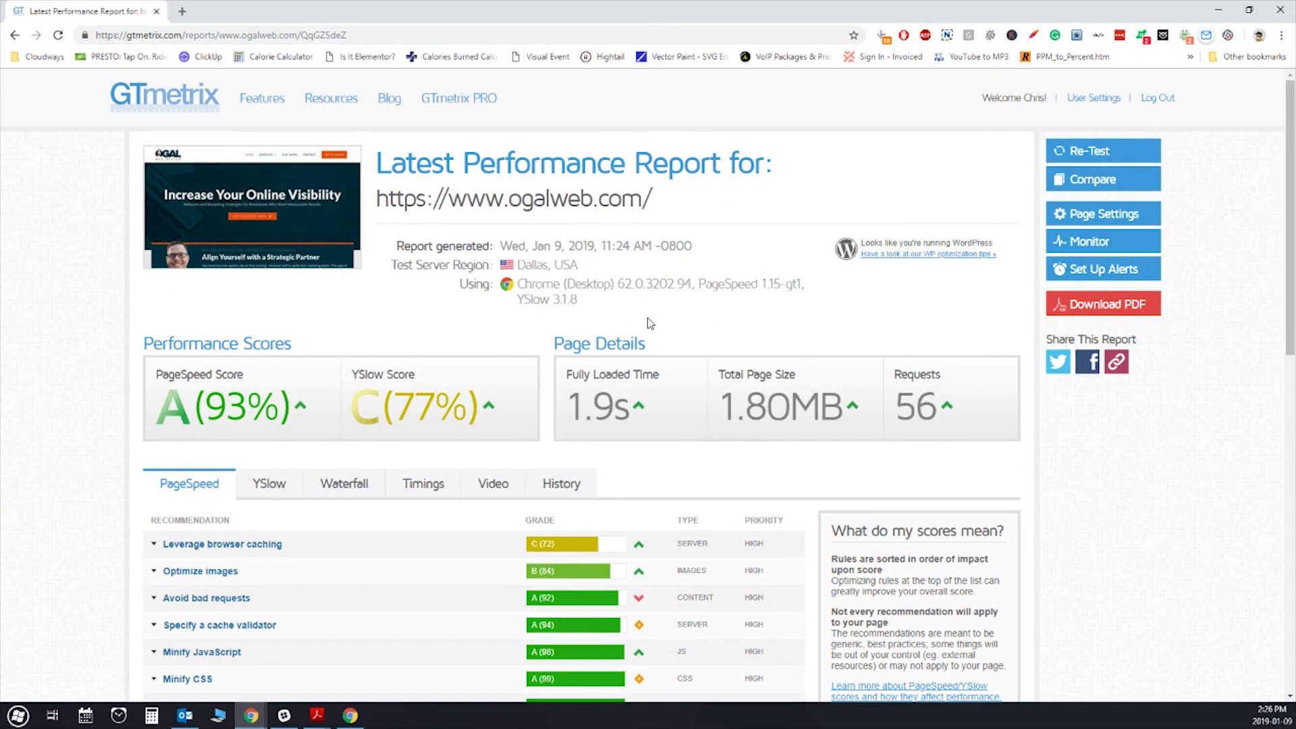
{"action": "scroll", "coordinate": [675, 341], "scroll_direction": "down", "scroll_amount": 2}
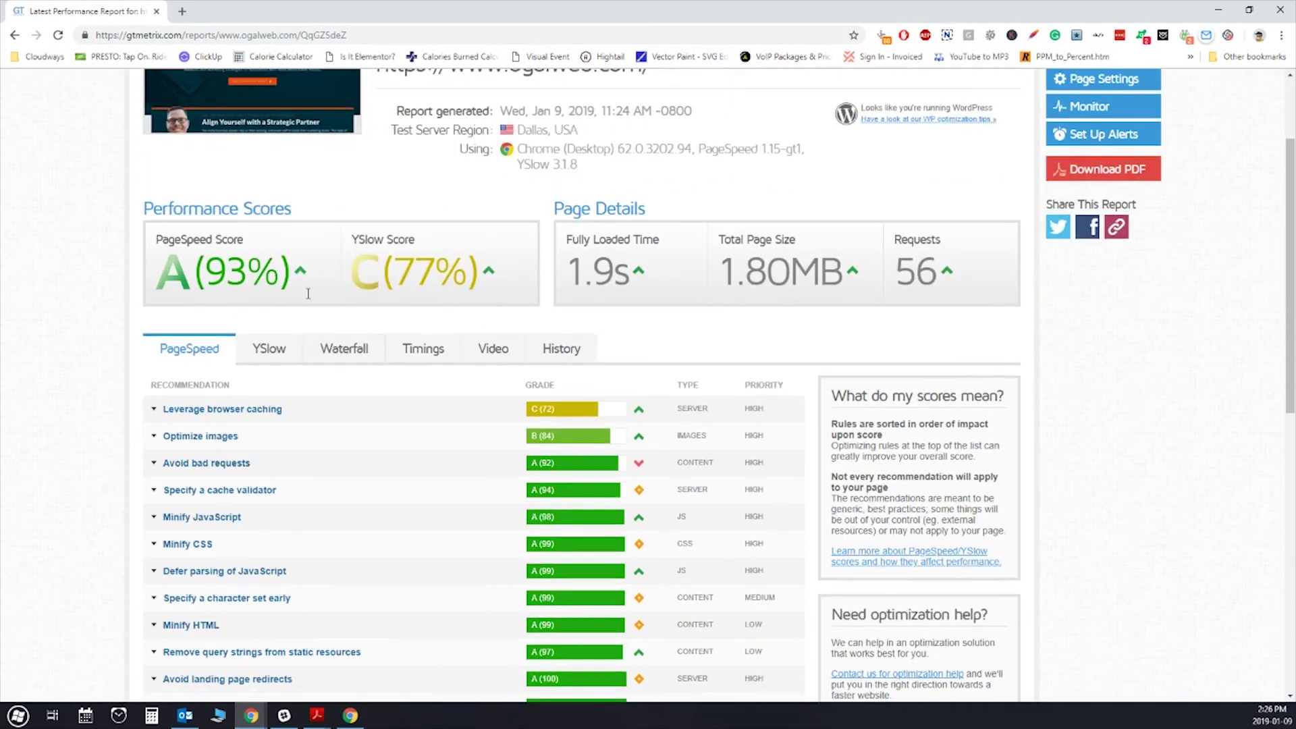
{"action": "scroll", "coordinate": [810, 338], "scroll_direction": "up", "scroll_amount": 2}
{"action": "left_click_drag", "start_coordinate": [895, 413], "coordinate": [938, 413]}
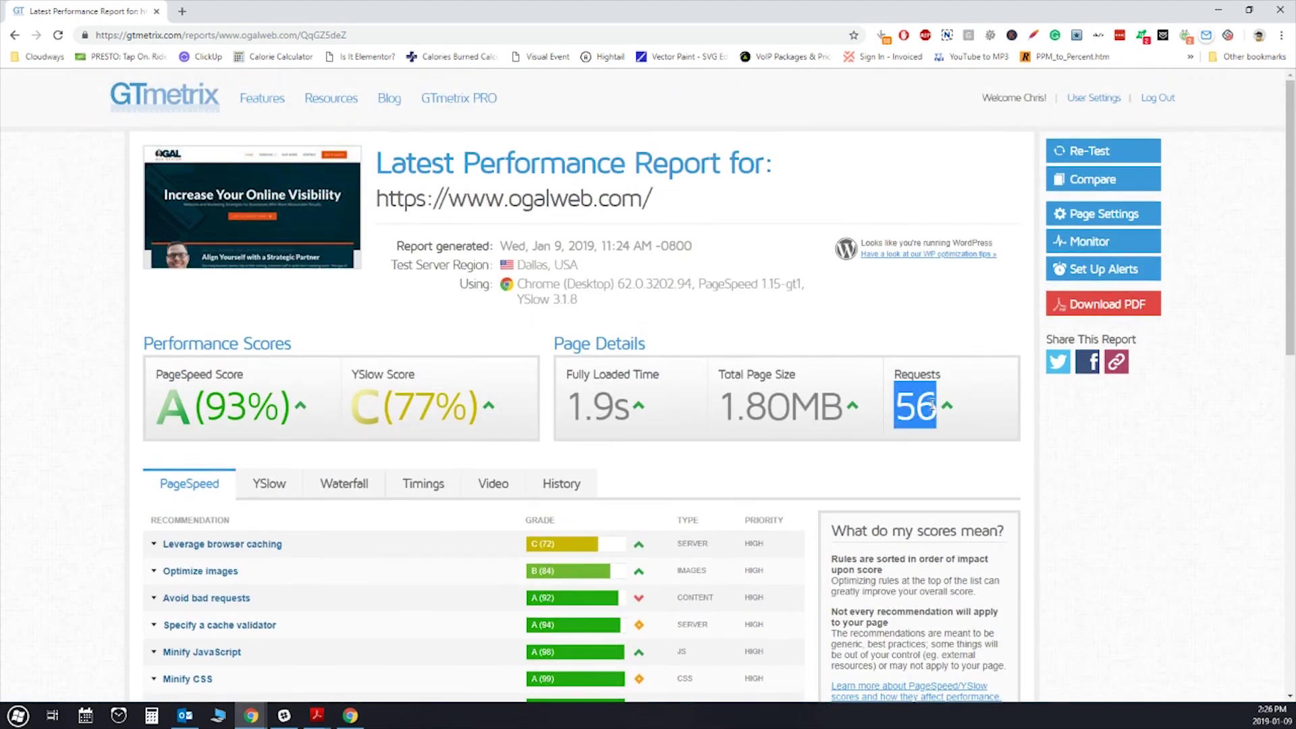
{"action": "left_click", "coordinate": [920, 420]}
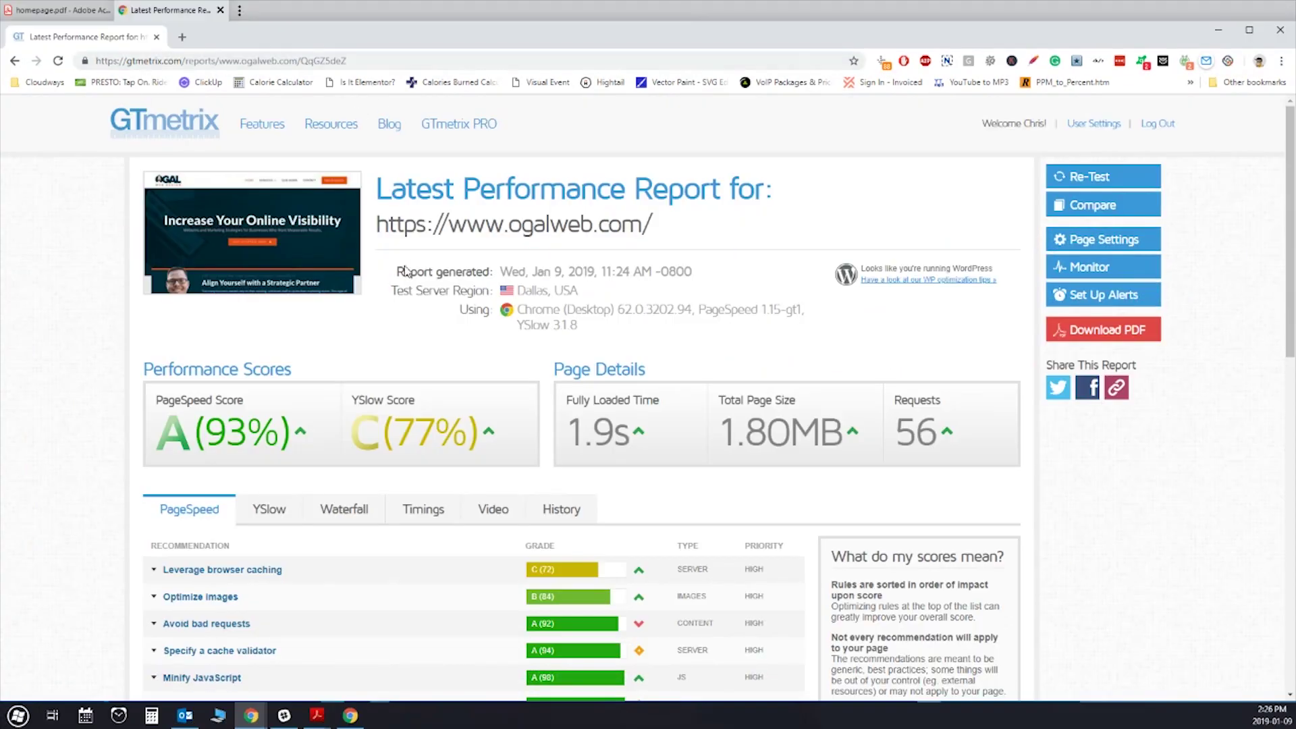
{"action": "left_click", "coordinate": [1099, 178]}
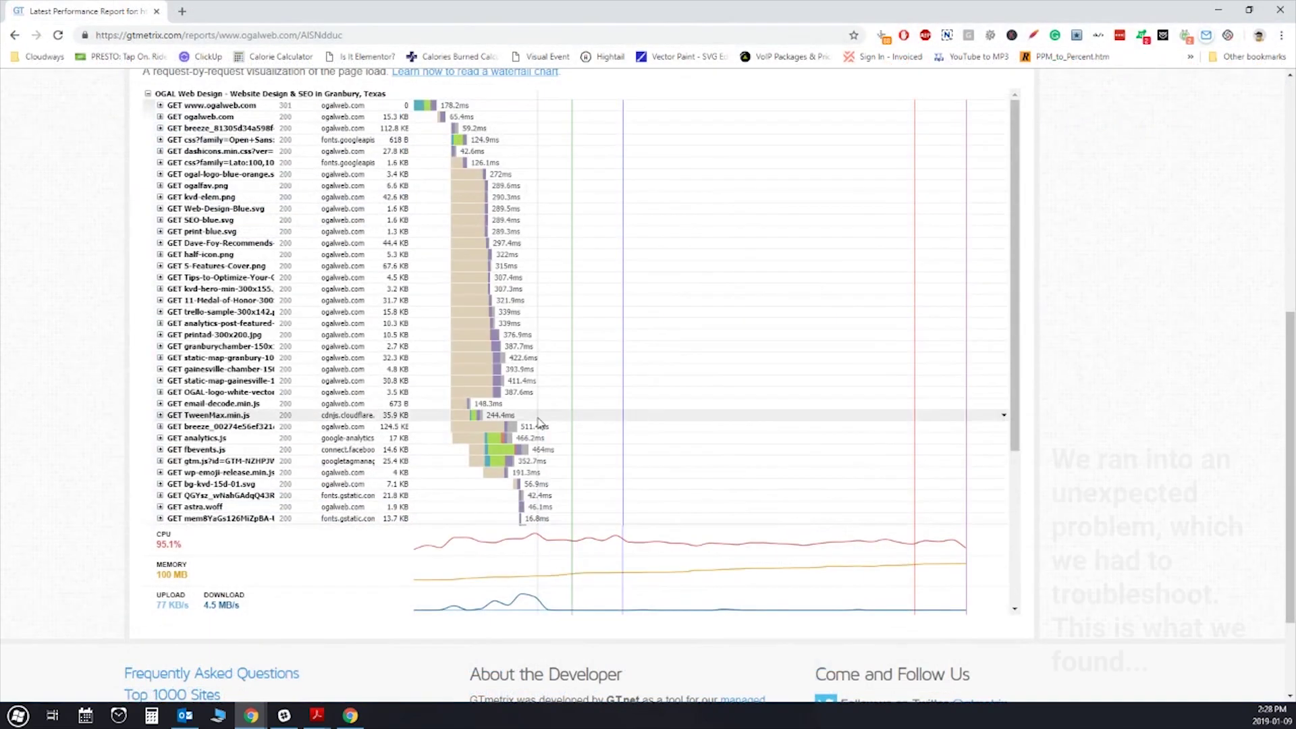
{"action": "scroll", "coordinate": [538, 423], "scroll_direction": "up", "scroll_amount": 7}
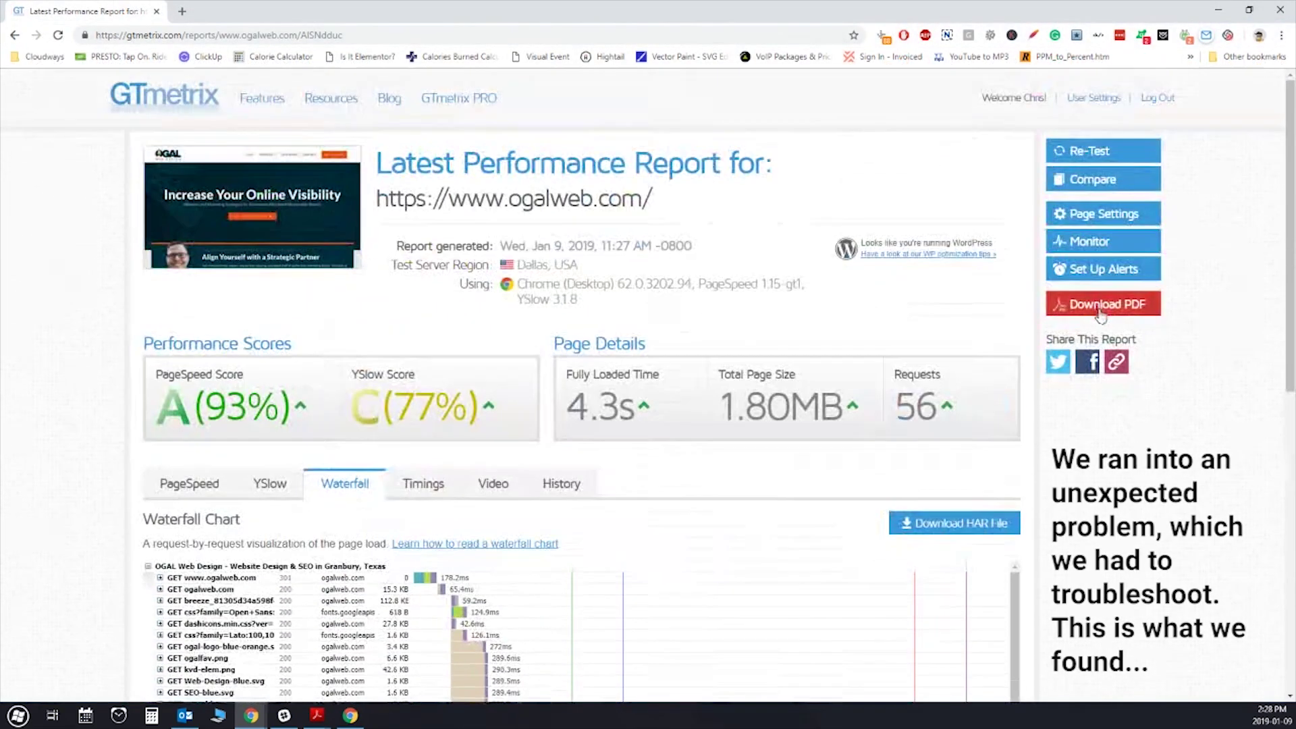
{"action": "left_click_drag", "start_coordinate": [575, 405], "coordinate": [648, 413]}
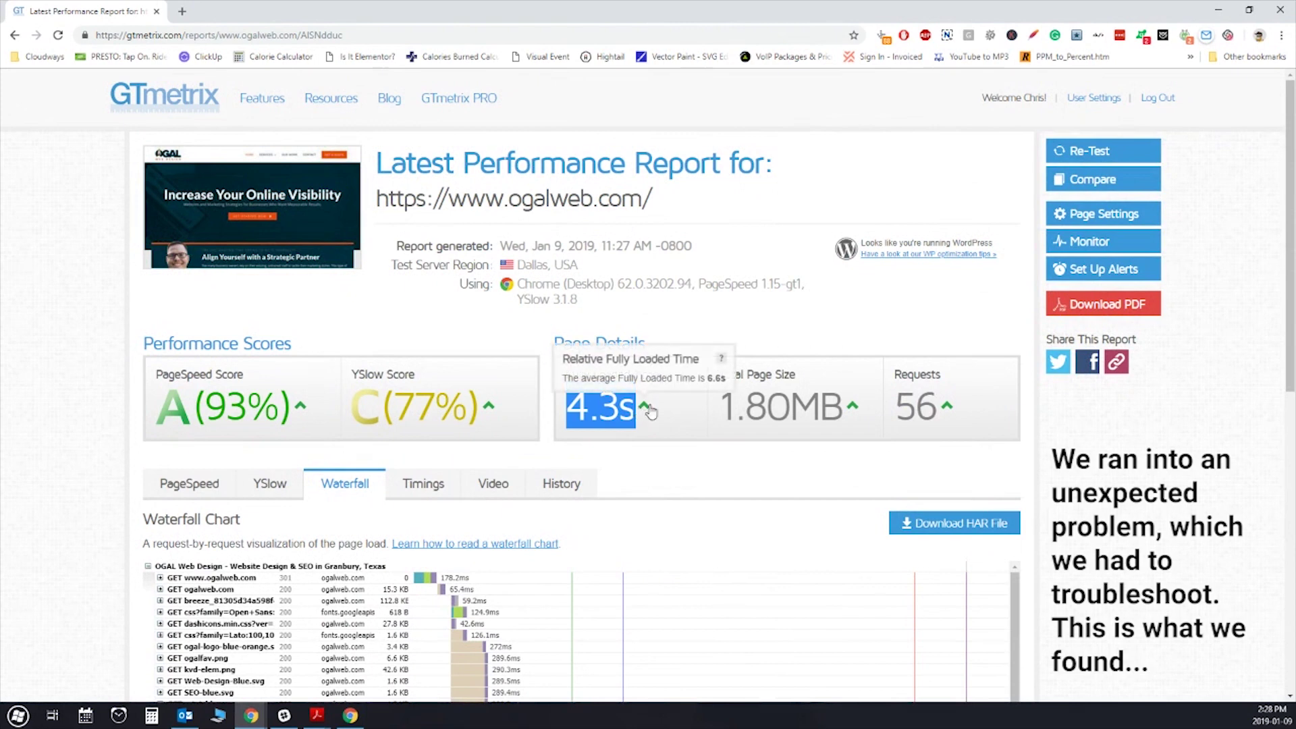
{"action": "left_click", "coordinate": [666, 419]}
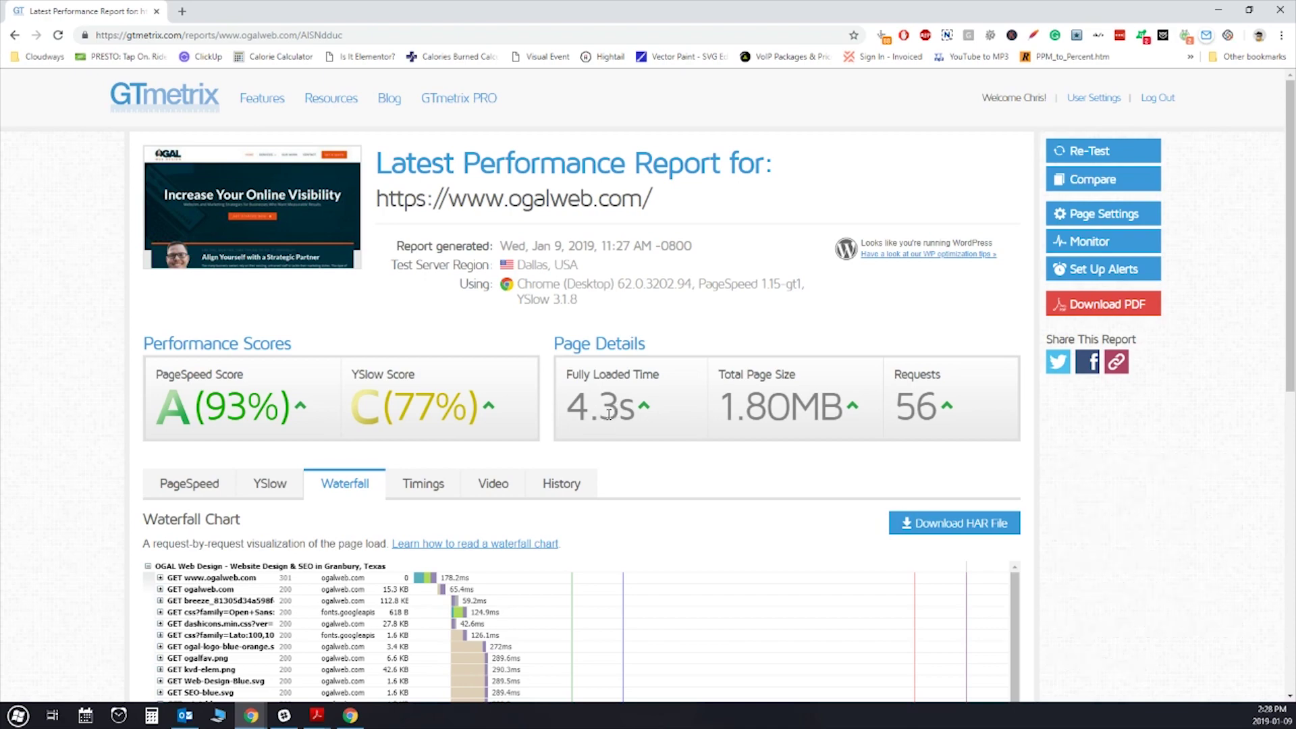
Step: Examine the new report's waterfall chart from the first to the last request for what prolongs the fully loaded time
{"action": "scroll", "coordinate": [683, 412], "scroll_direction": "down", "scroll_amount": 3}
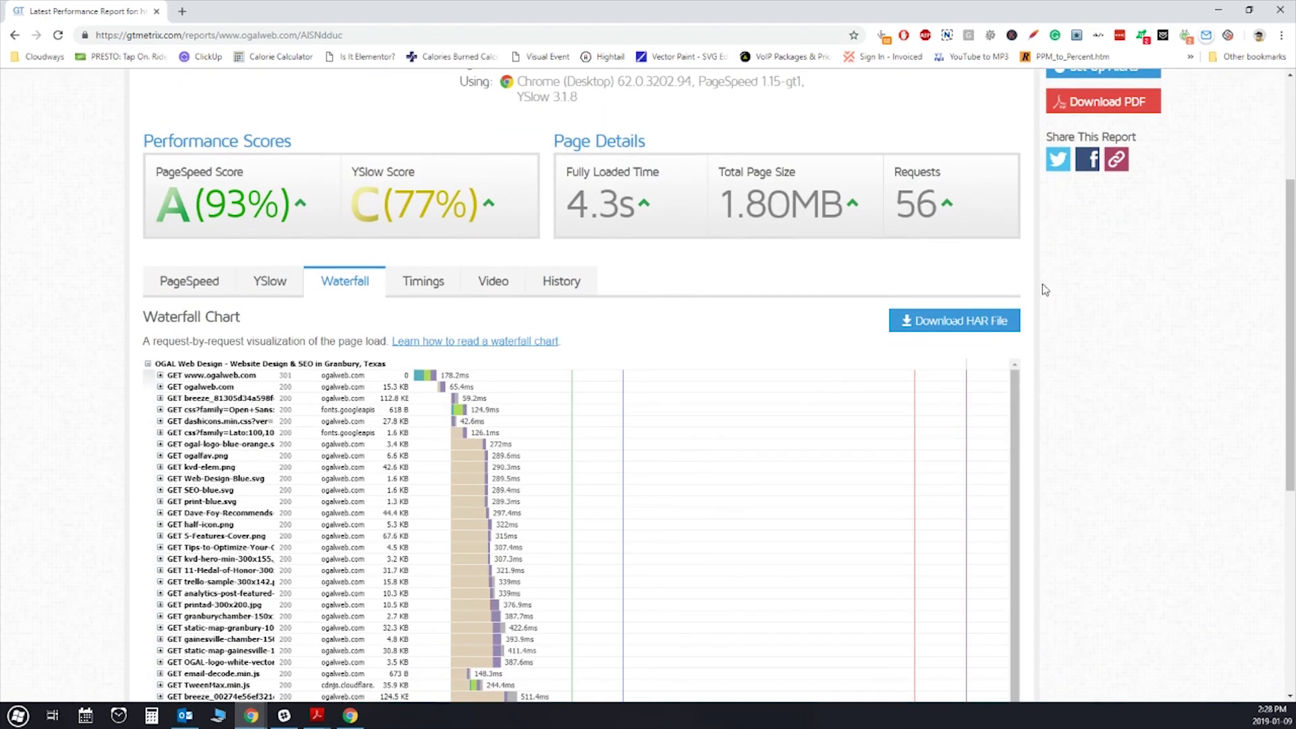
{"action": "scroll", "coordinate": [1045, 289], "scroll_direction": "up", "scroll_amount": 3}
{"action": "left_click", "coordinate": [174, 485]}
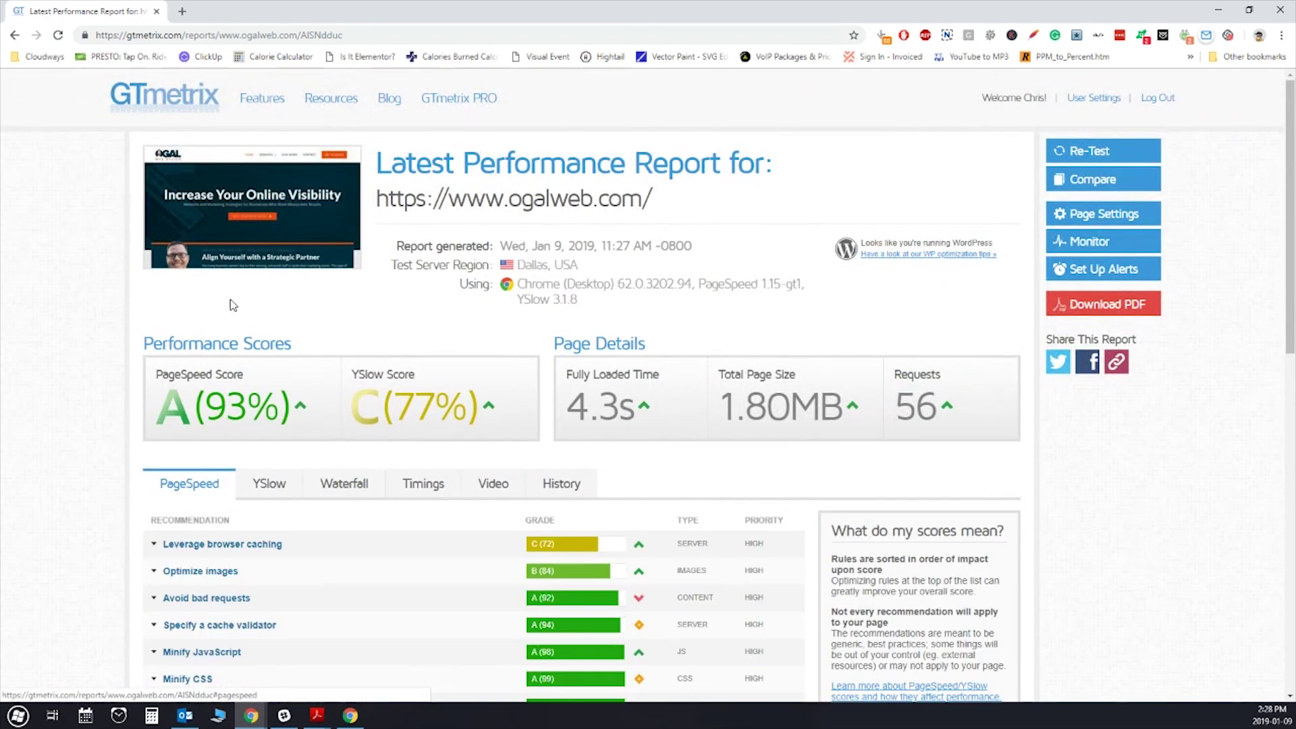
{"action": "left_click", "coordinate": [344, 485]}
{"action": "scroll", "coordinate": [1125, 376], "scroll_direction": "down", "scroll_amount": 7}
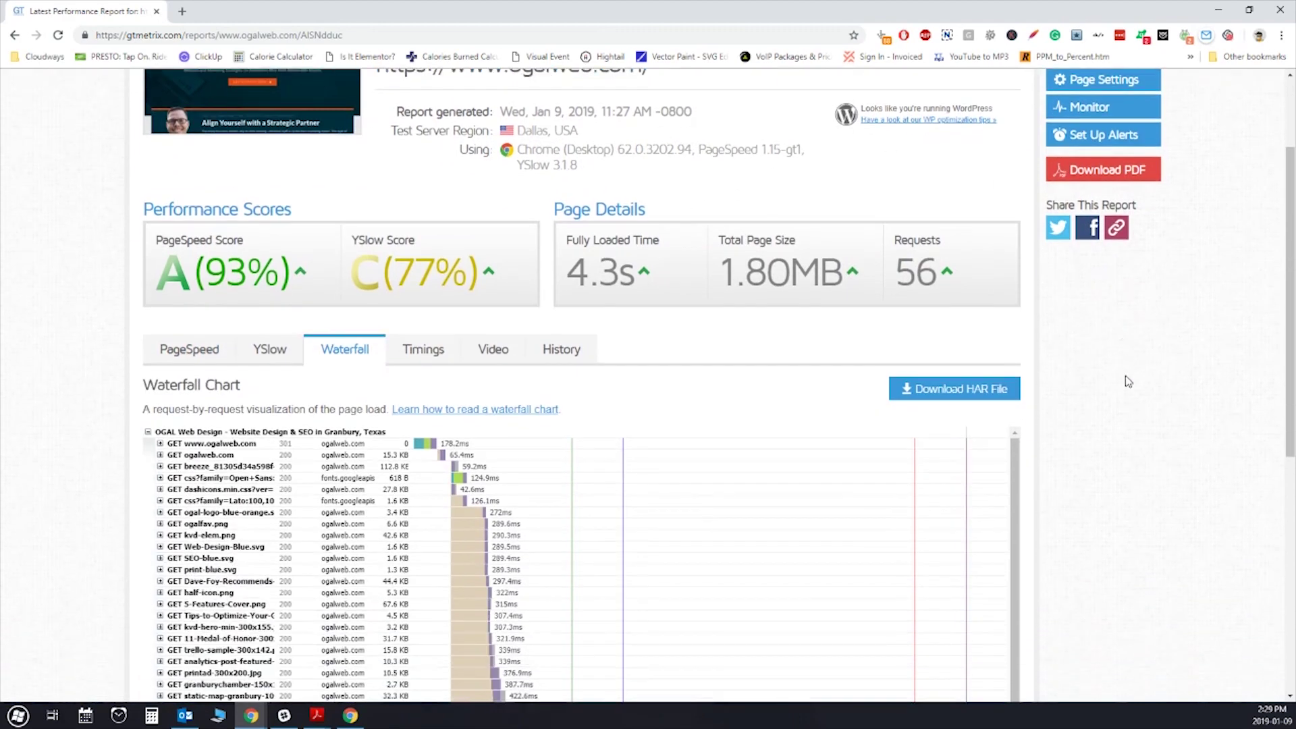
{"action": "scroll", "coordinate": [1147, 361], "scroll_direction": "up", "scroll_amount": 1}
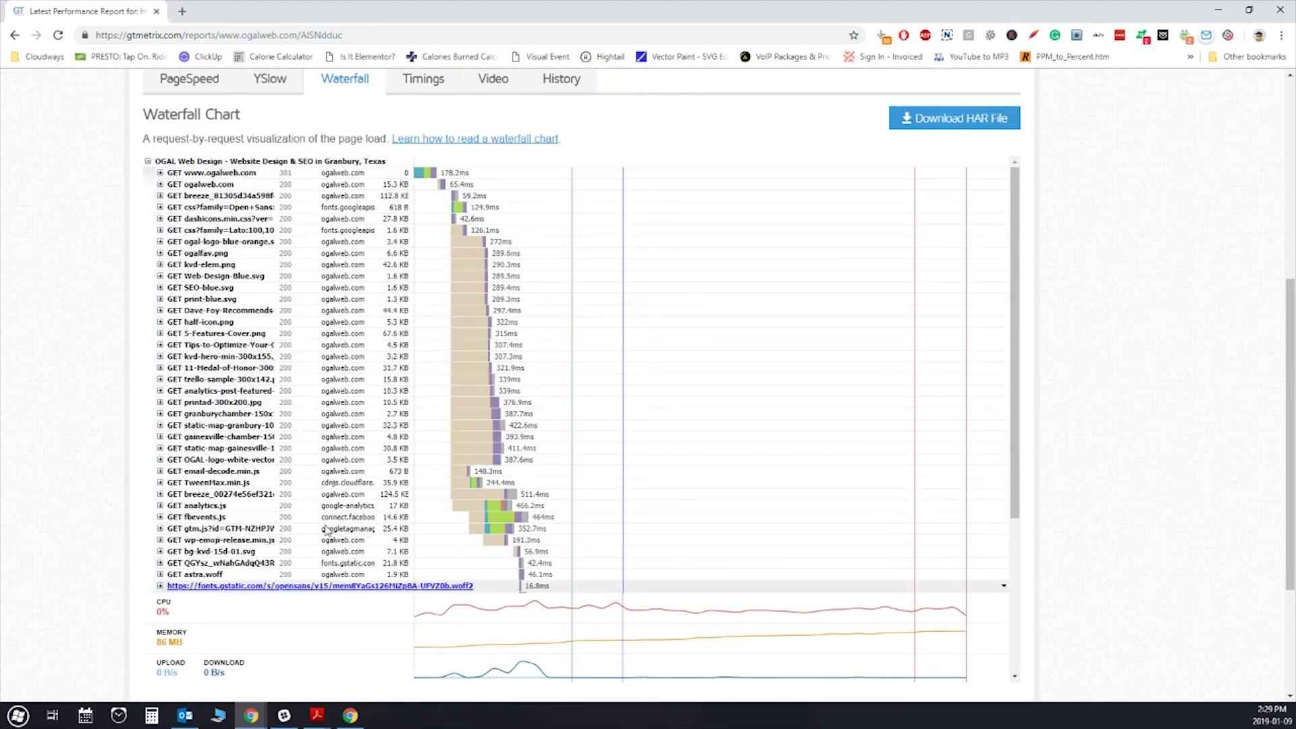
{"action": "mouse_move", "coordinate": [440, 181]}
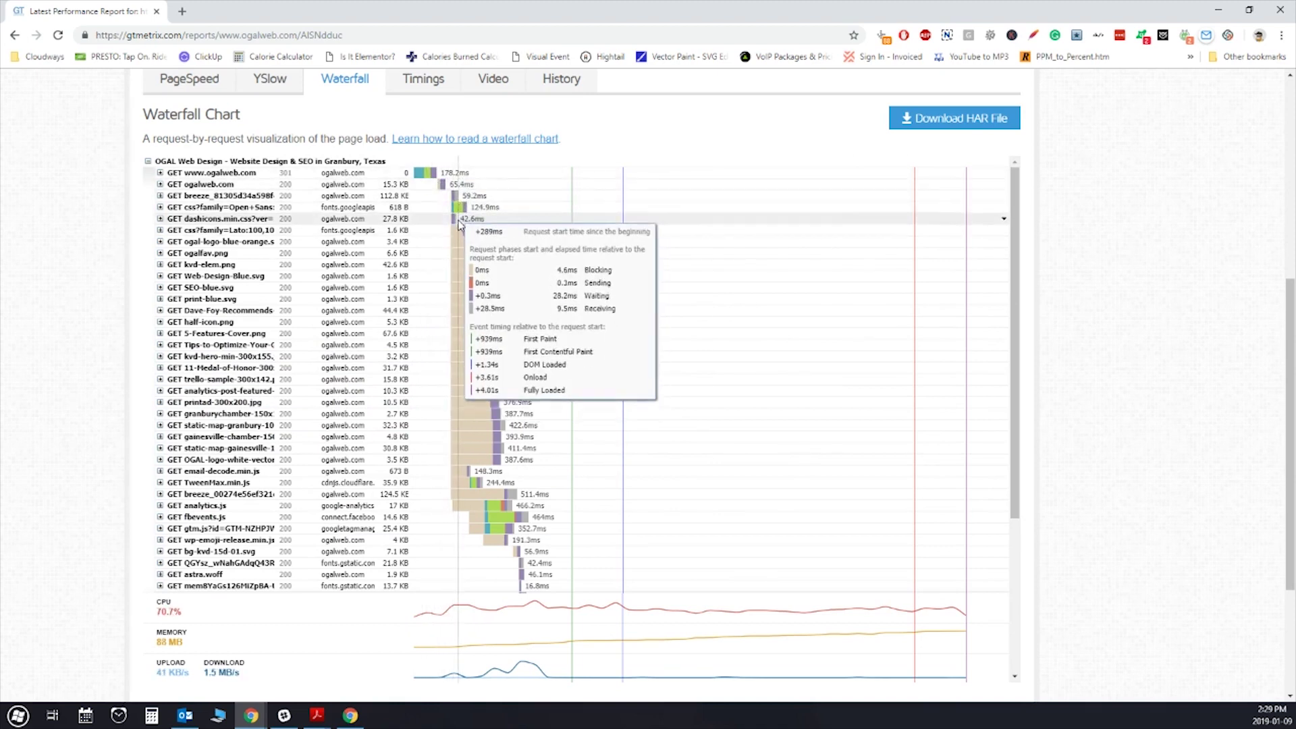
{"action": "mouse_move", "coordinate": [463, 268]}
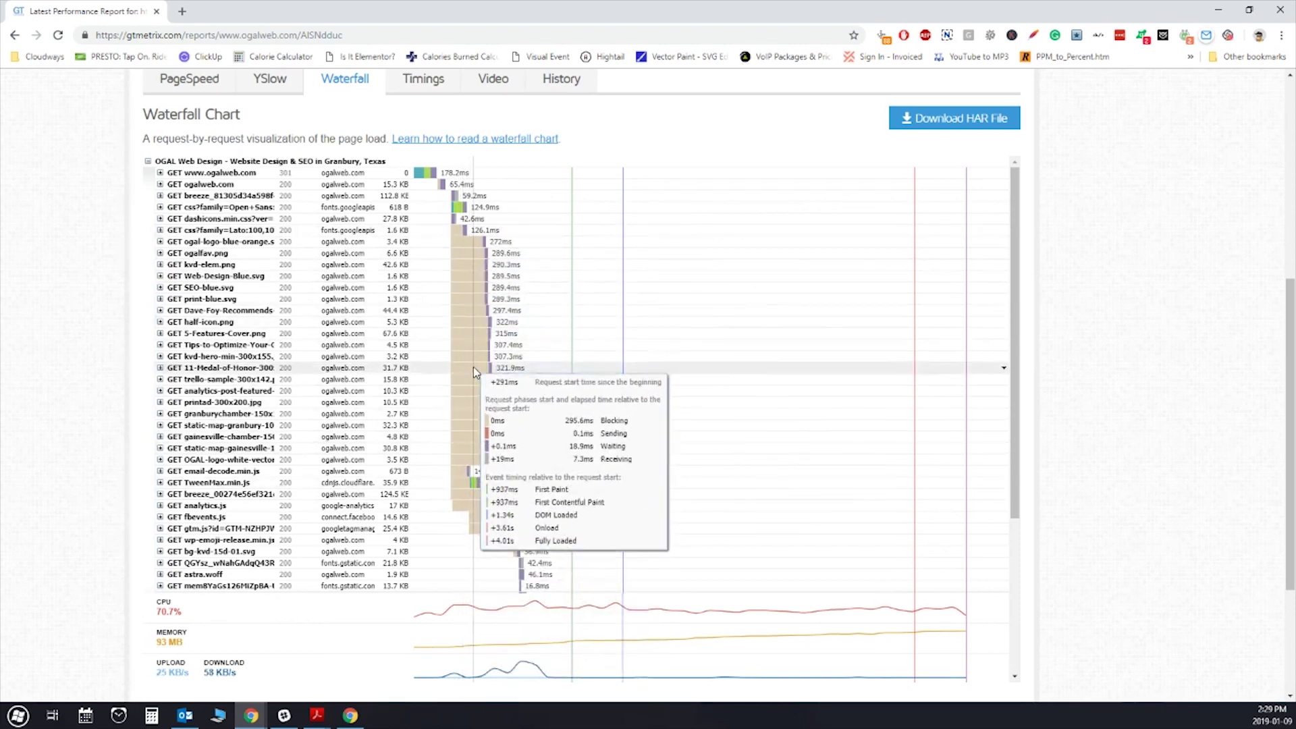
{"action": "scroll", "coordinate": [723, 333], "scroll_direction": "down", "scroll_amount": 3}
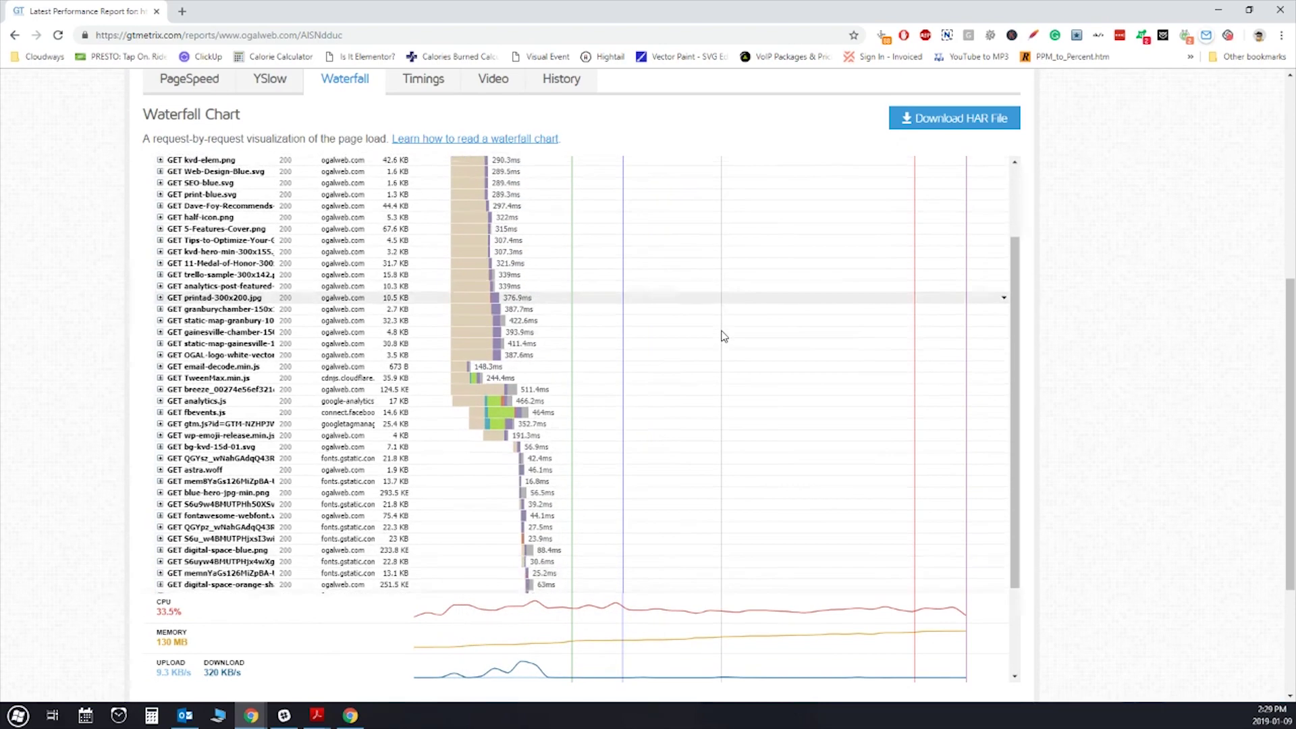
{"action": "scroll", "coordinate": [723, 336], "scroll_direction": "down", "scroll_amount": 1}
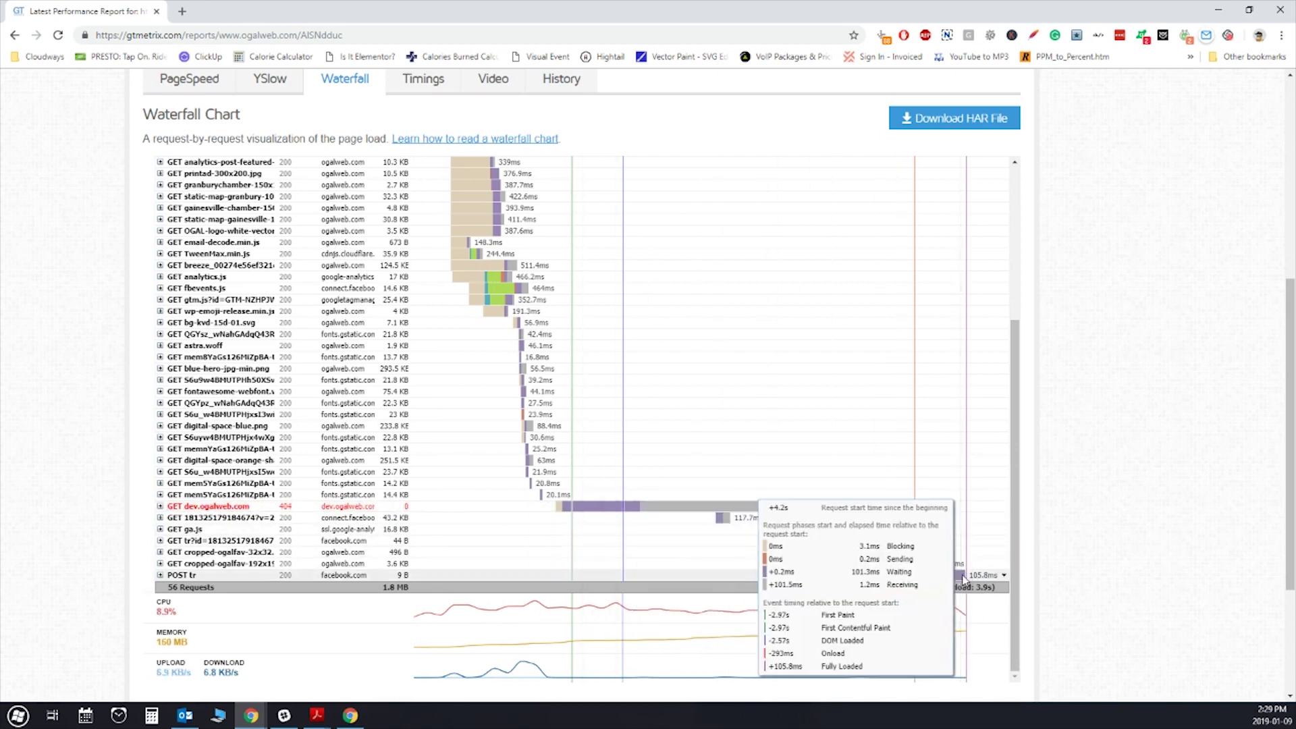
{"action": "scroll", "coordinate": [902, 452], "scroll_direction": "up", "scroll_amount": 10}
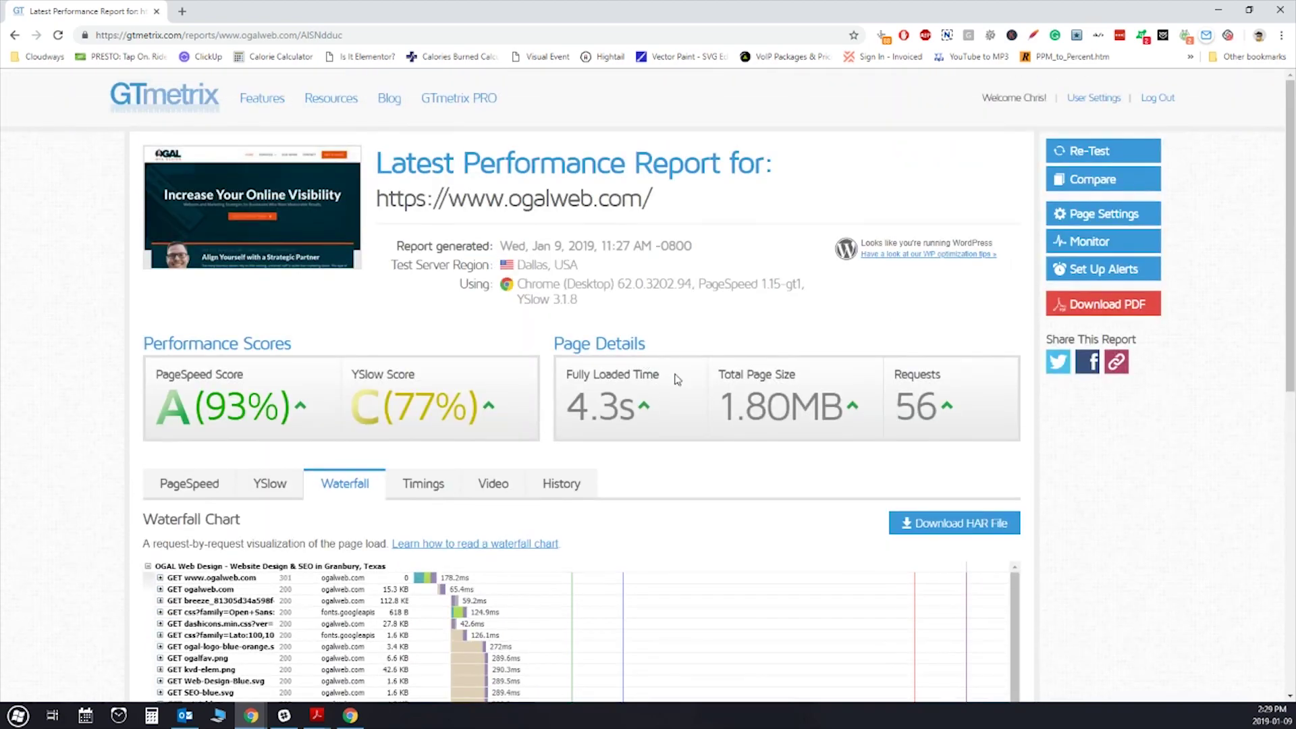
Step: Switch to the shared GoToMeeting screen, and bring up and reload the OGAL Web Design homepage
{"action": "left_click_drag", "start_coordinate": [571, 21], "coordinate": [0, 201]}
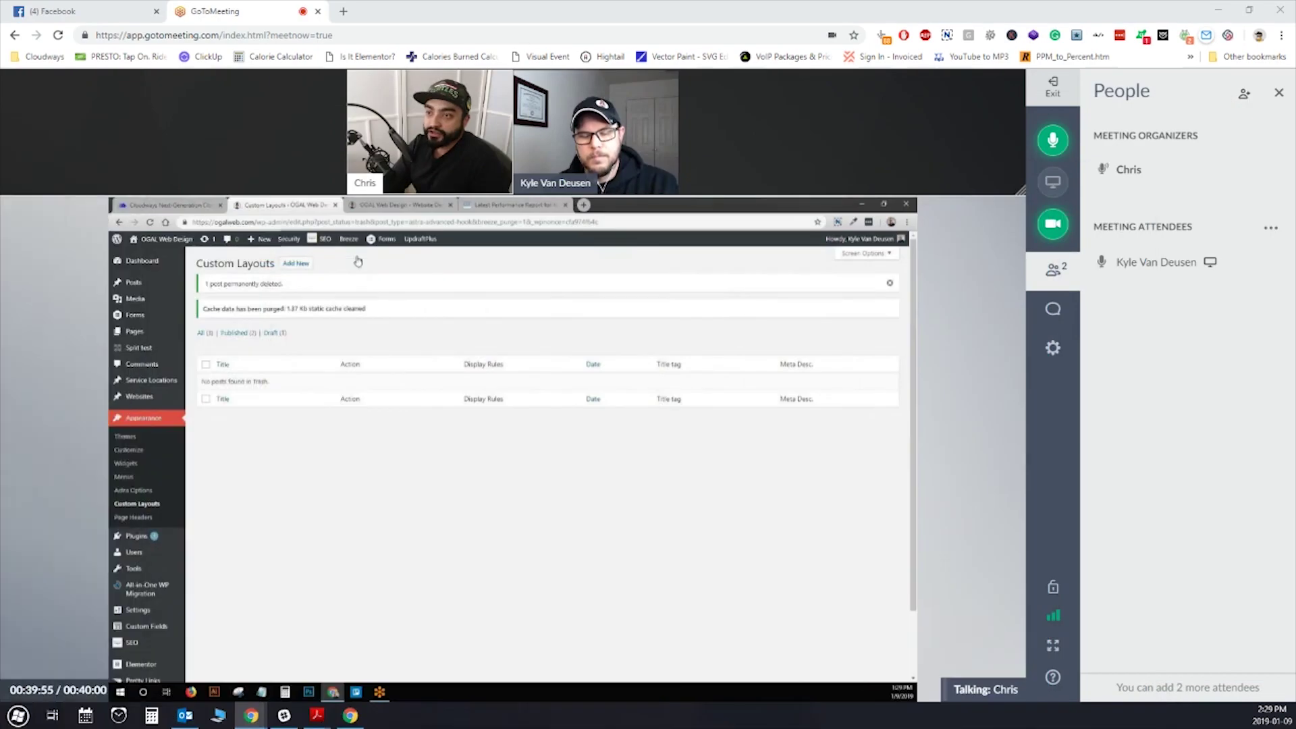
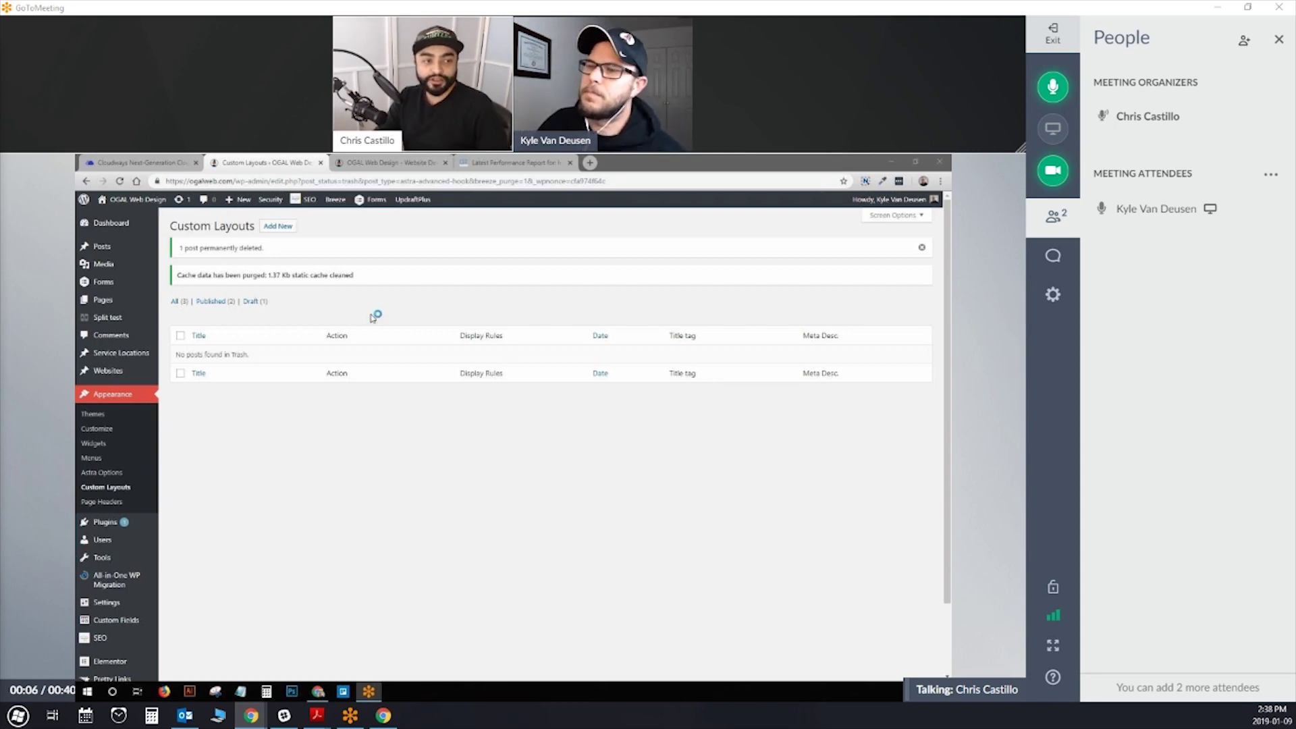
{"action": "left_click", "coordinate": [389, 162]}
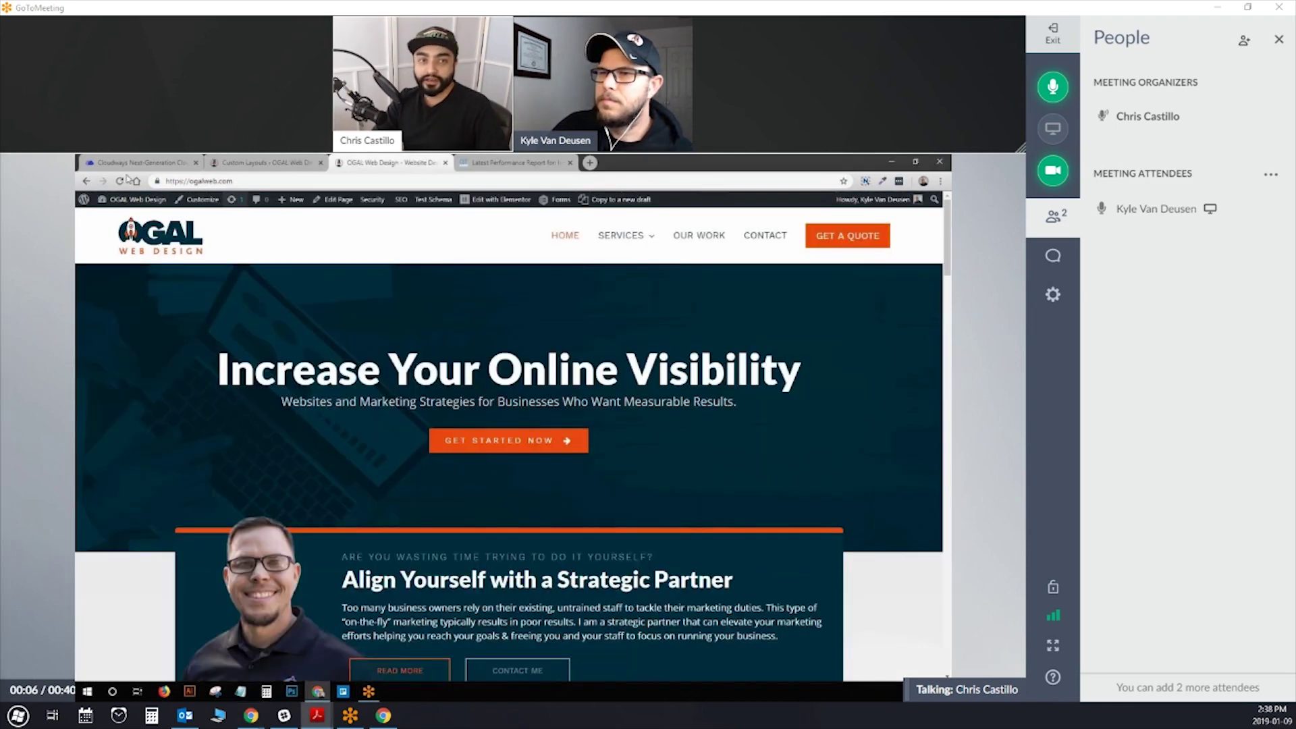
{"action": "left_click", "coordinate": [121, 181]}
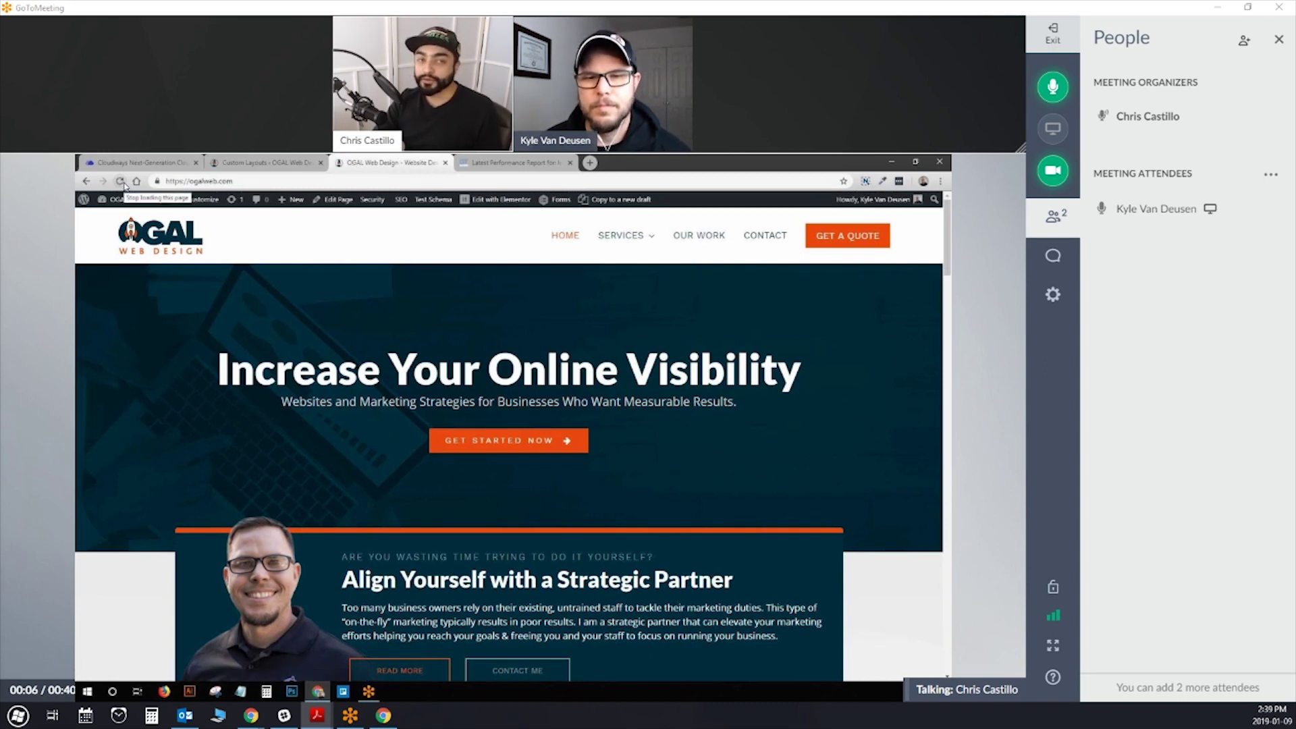
Step: Switch to Acrobat Reader, check the fully loaded time in the maximized website-design.pdf report, and minimize the window
{"action": "key", "text": "alt+Tab"}
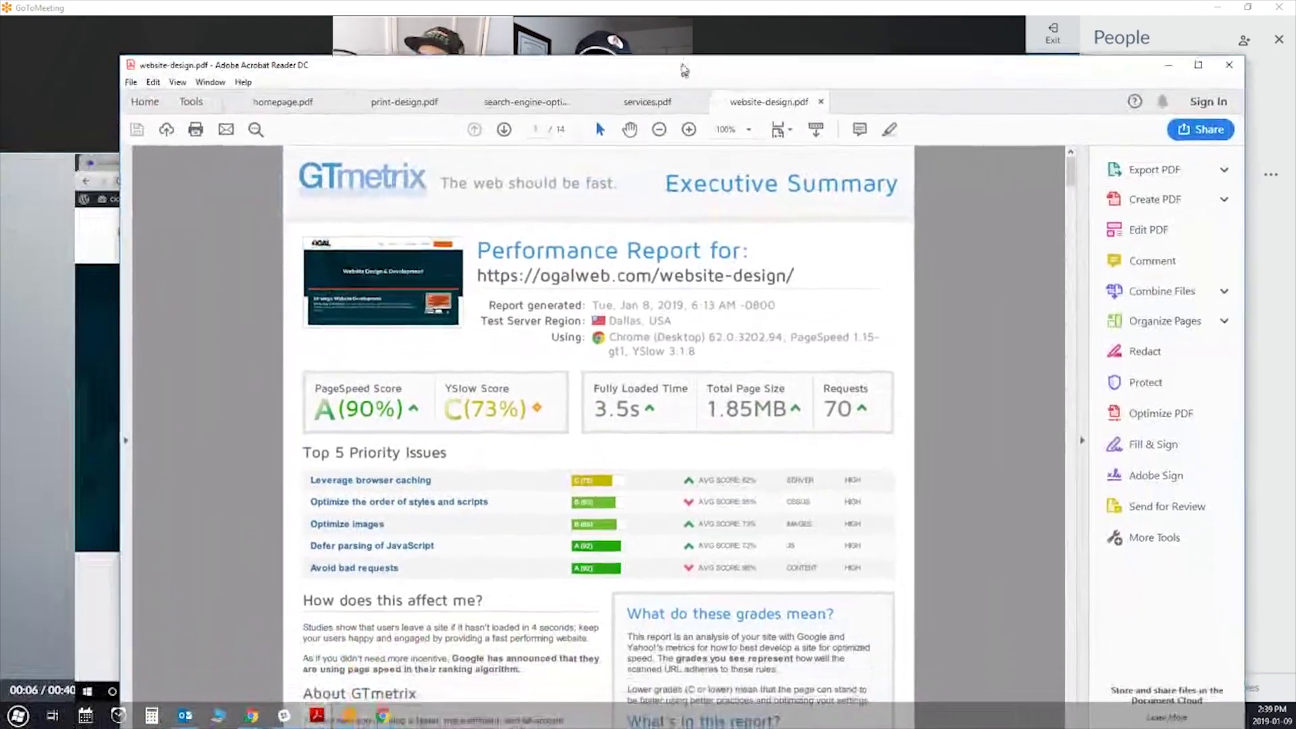
{"action": "left_click_drag", "start_coordinate": [684, 70], "coordinate": [682, 59]}
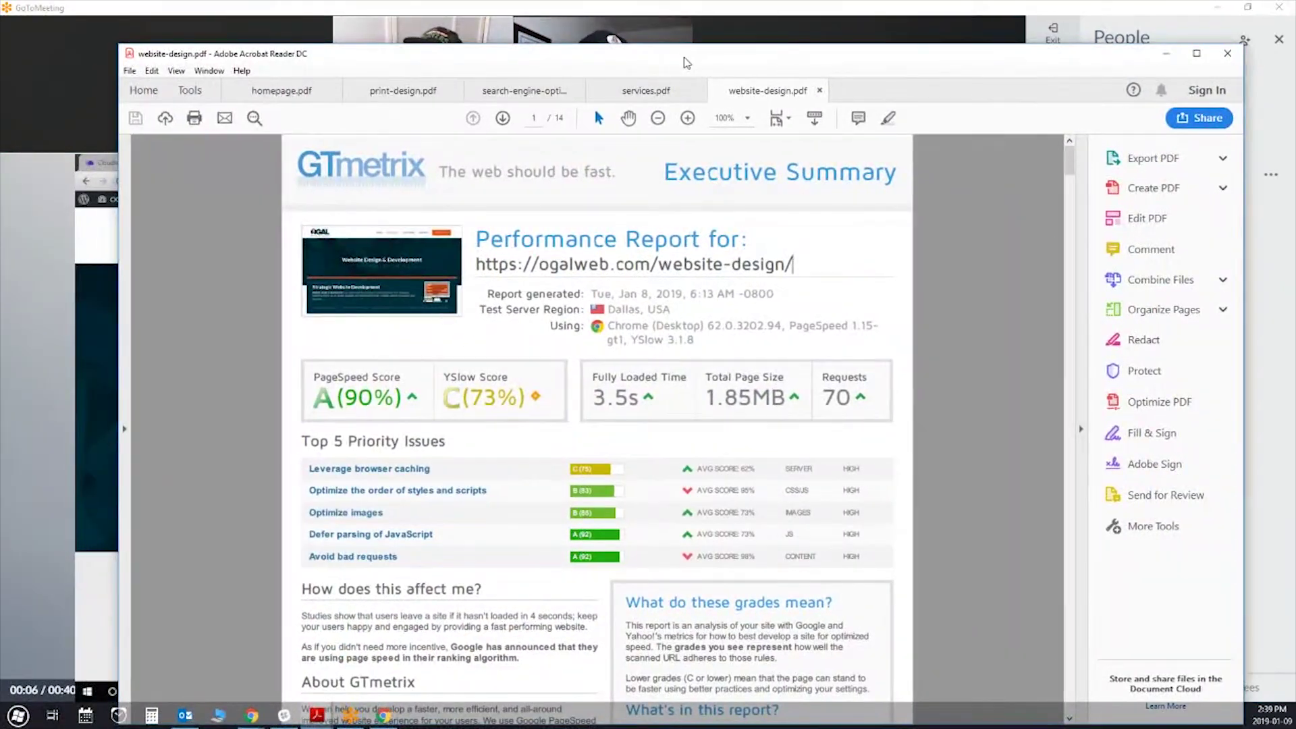
{"action": "left_click", "coordinate": [1197, 54]}
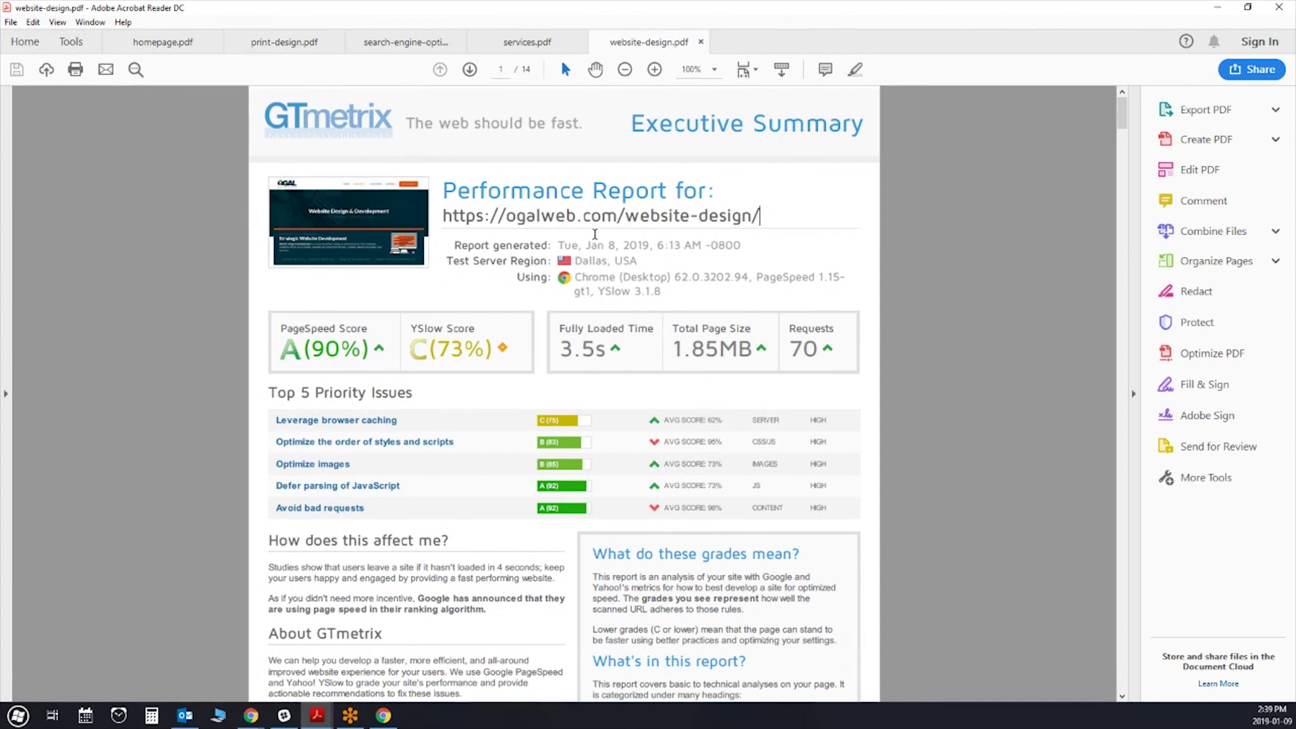
{"action": "left_click_drag", "start_coordinate": [562, 350], "coordinate": [611, 350]}
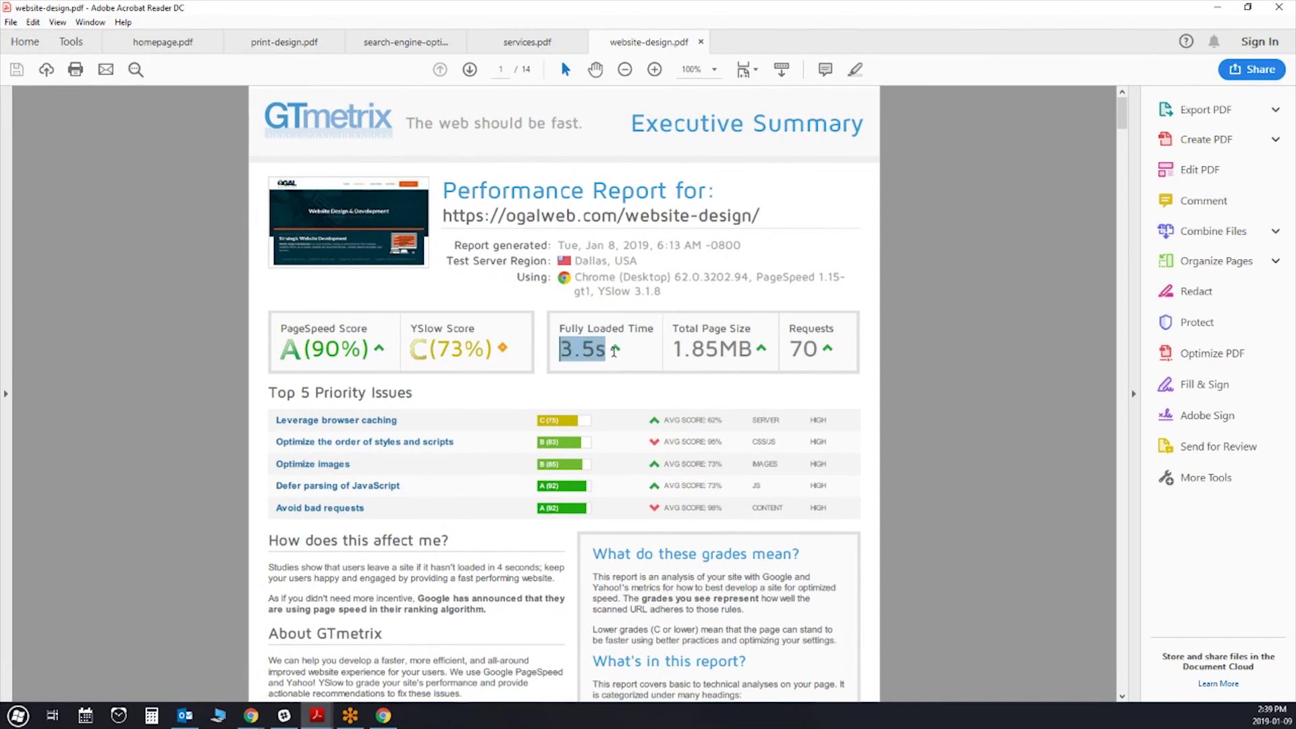
{"action": "left_click", "coordinate": [621, 351]}
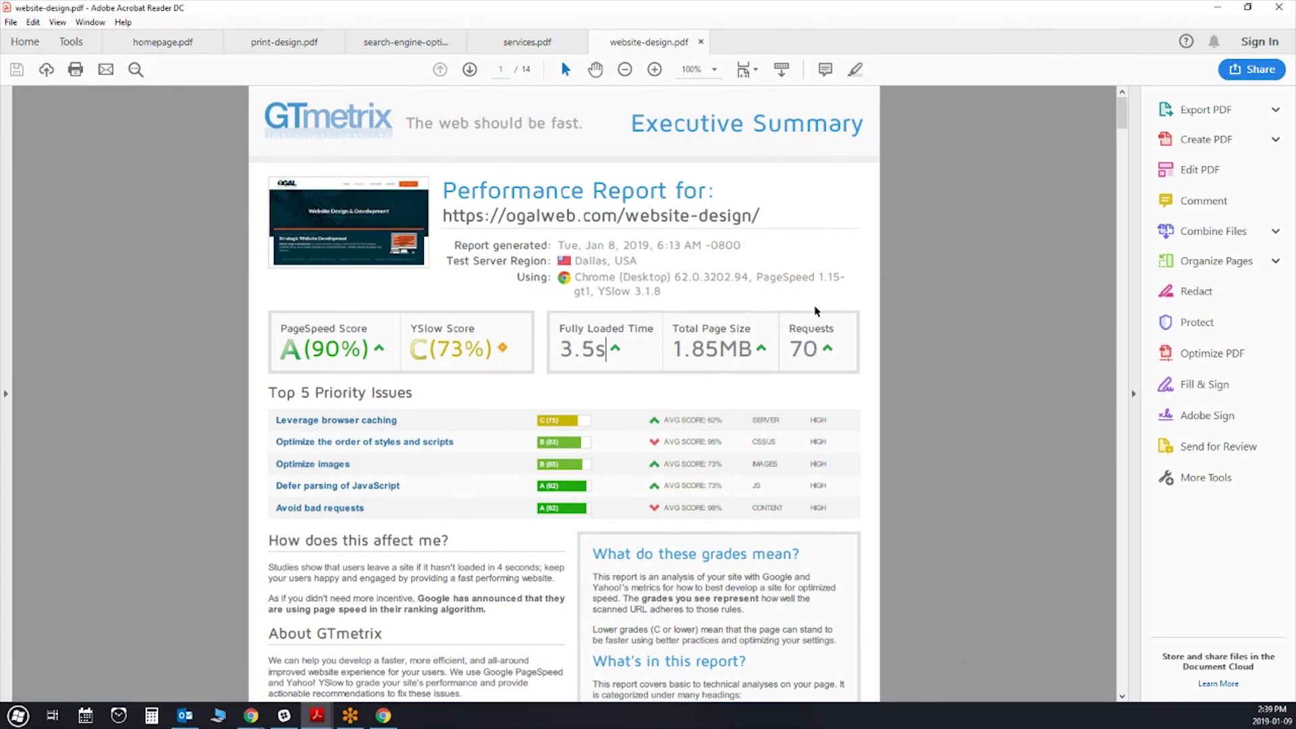
{"action": "left_click", "coordinate": [1218, 8]}
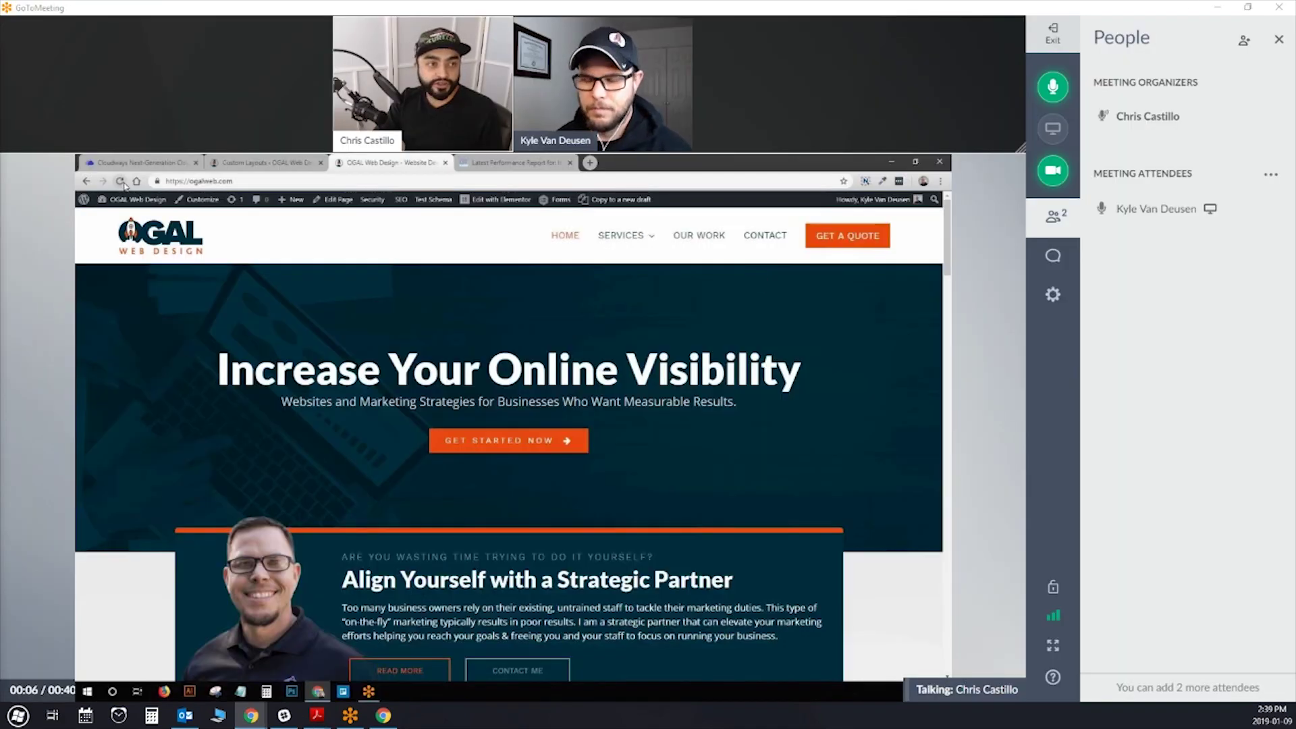
Step: Bring up the latest GTmetrix report for ogalweb.com/website-design/ in the browser and check its request count
{"action": "left_click_drag", "start_coordinate": [0, 142], "coordinate": [358, 0]}
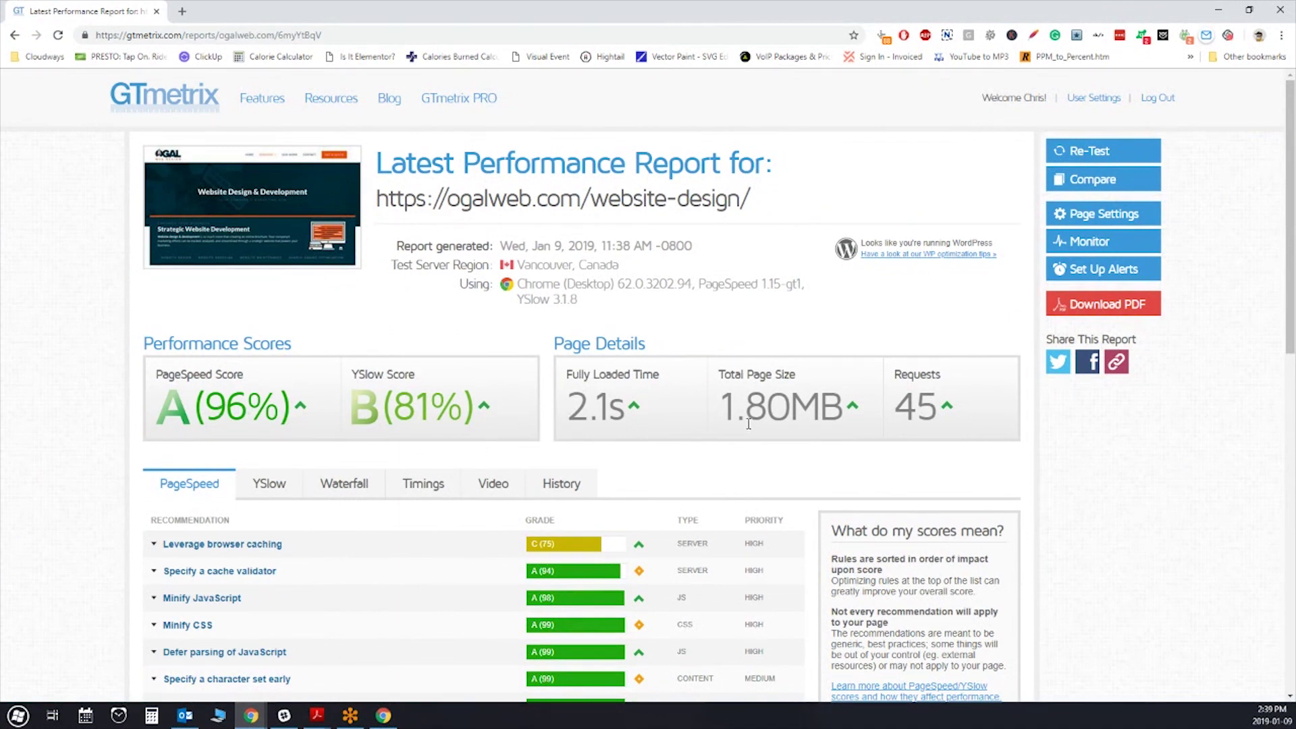
{"action": "triple_click", "coordinate": [880, 414]}
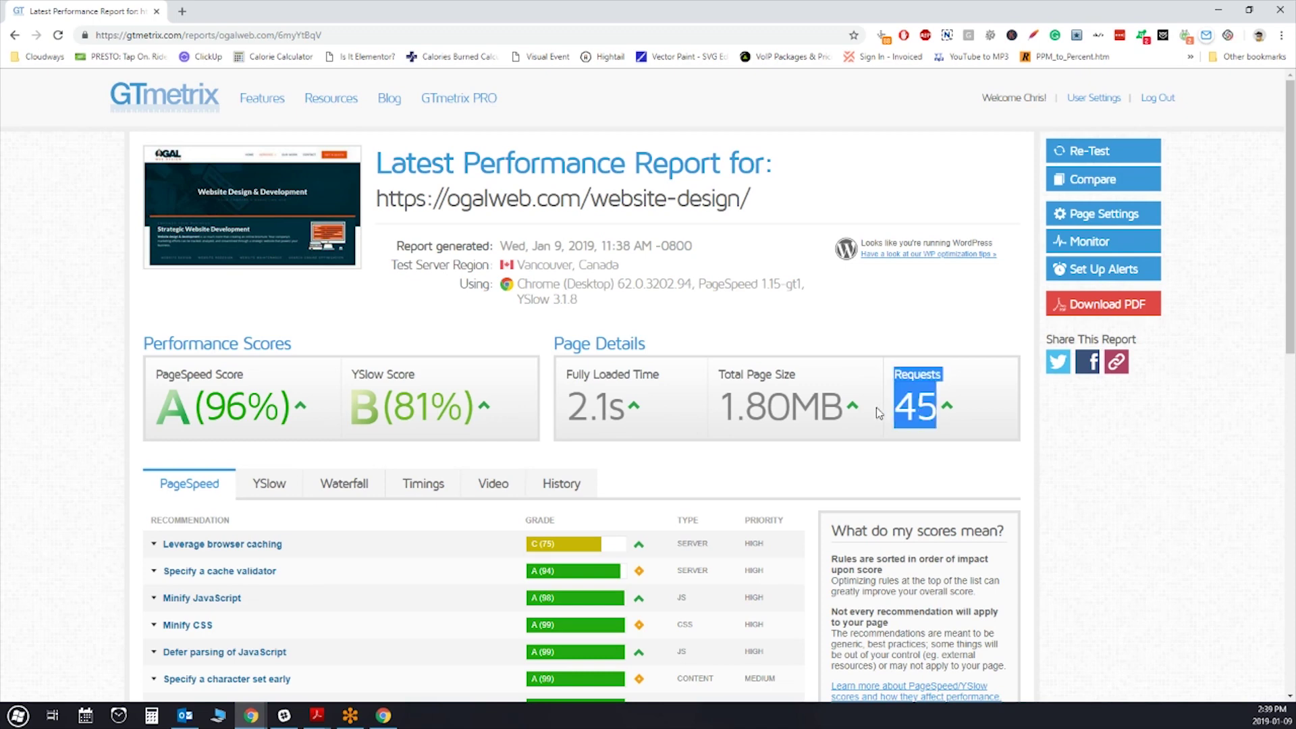
{"action": "left_click", "coordinate": [881, 417]}
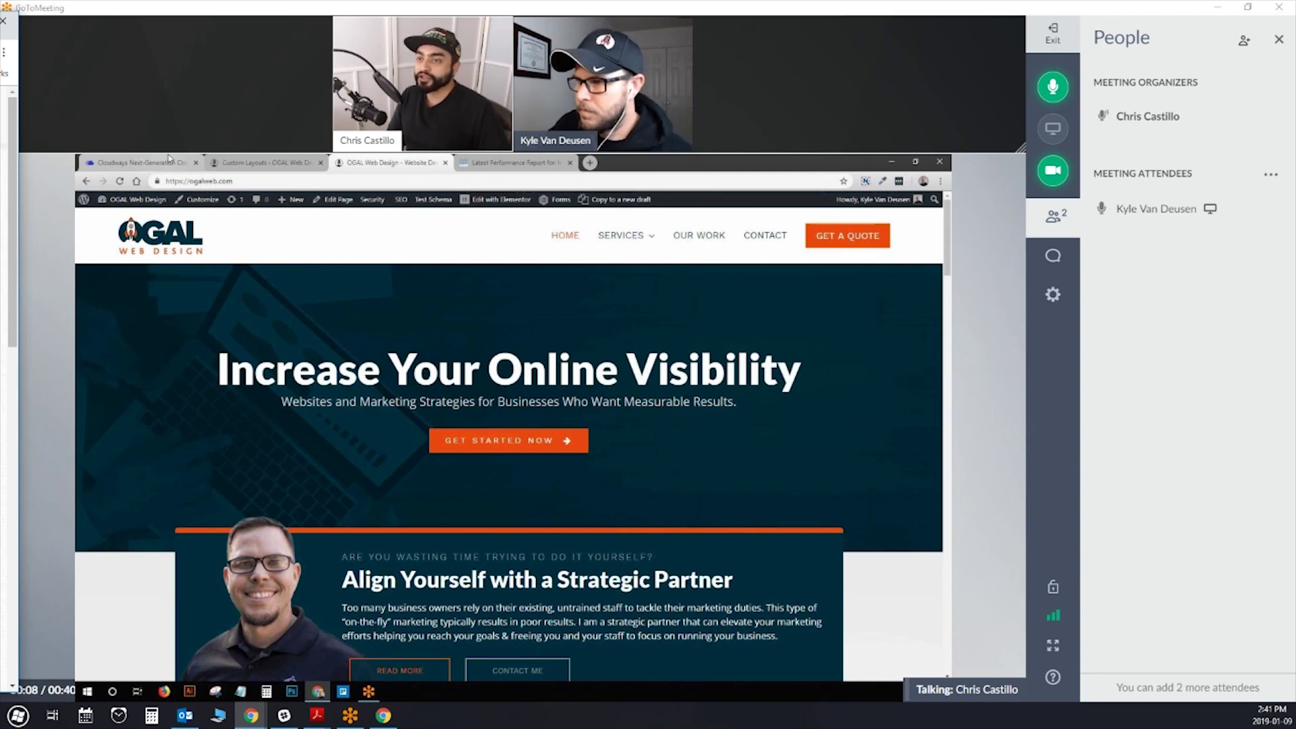
Step: In Cloudways, view the list of backups available for restoring the OGAL Web Design application, leaving Latest selected
{"action": "left_click", "coordinate": [169, 161]}
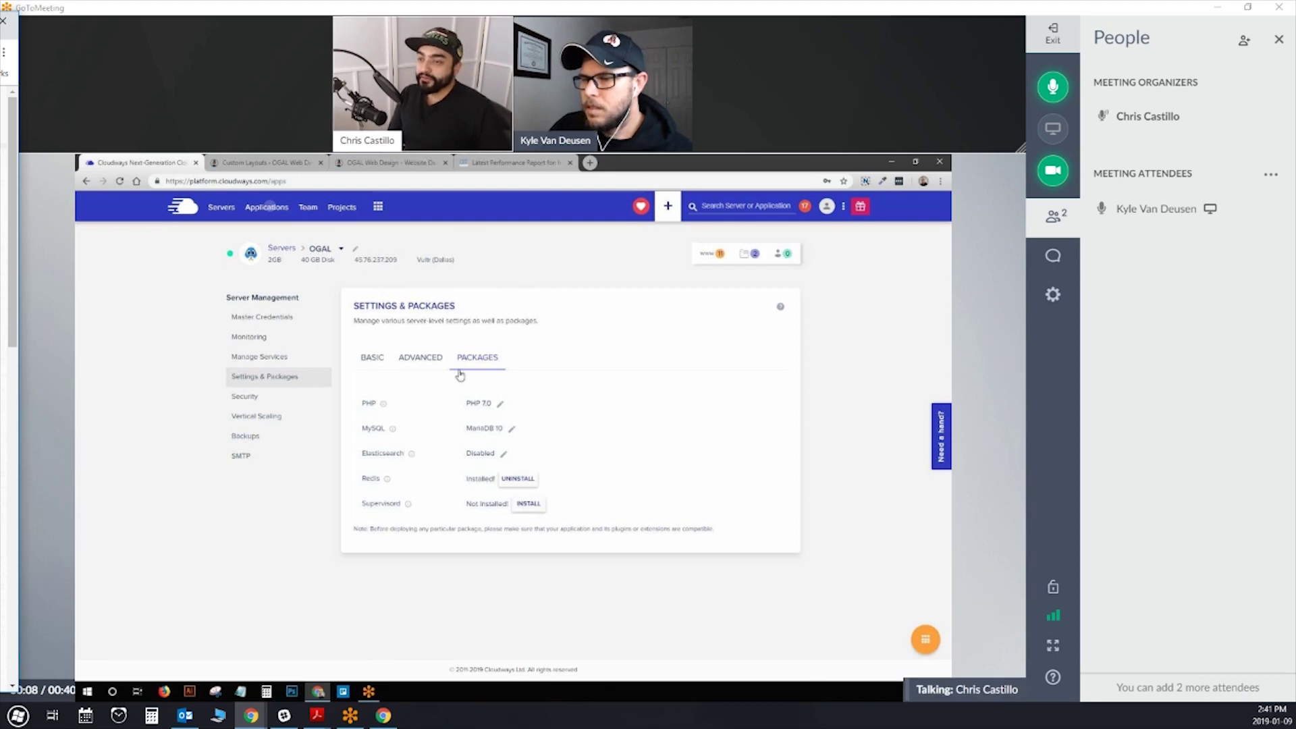
{"action": "scroll", "coordinate": [457, 376], "scroll_direction": "down", "scroll_amount": 5}
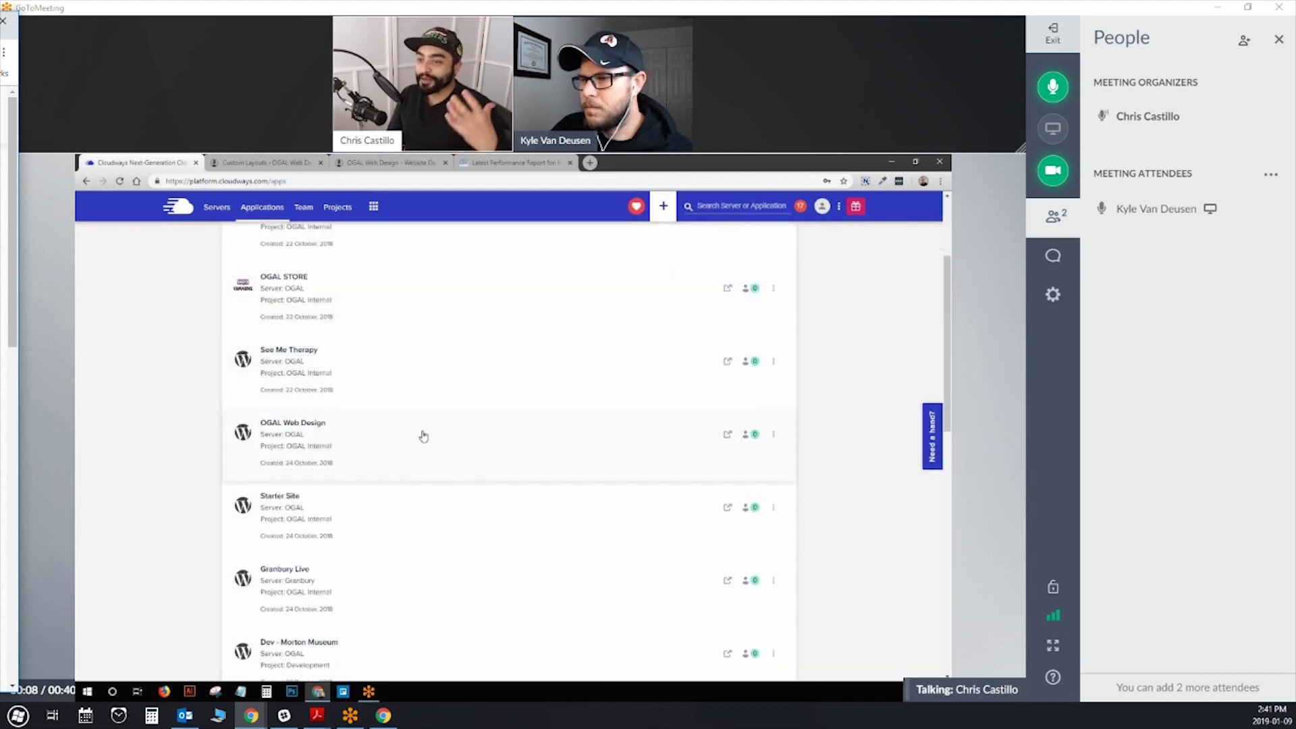
{"action": "left_click", "coordinate": [423, 436]}
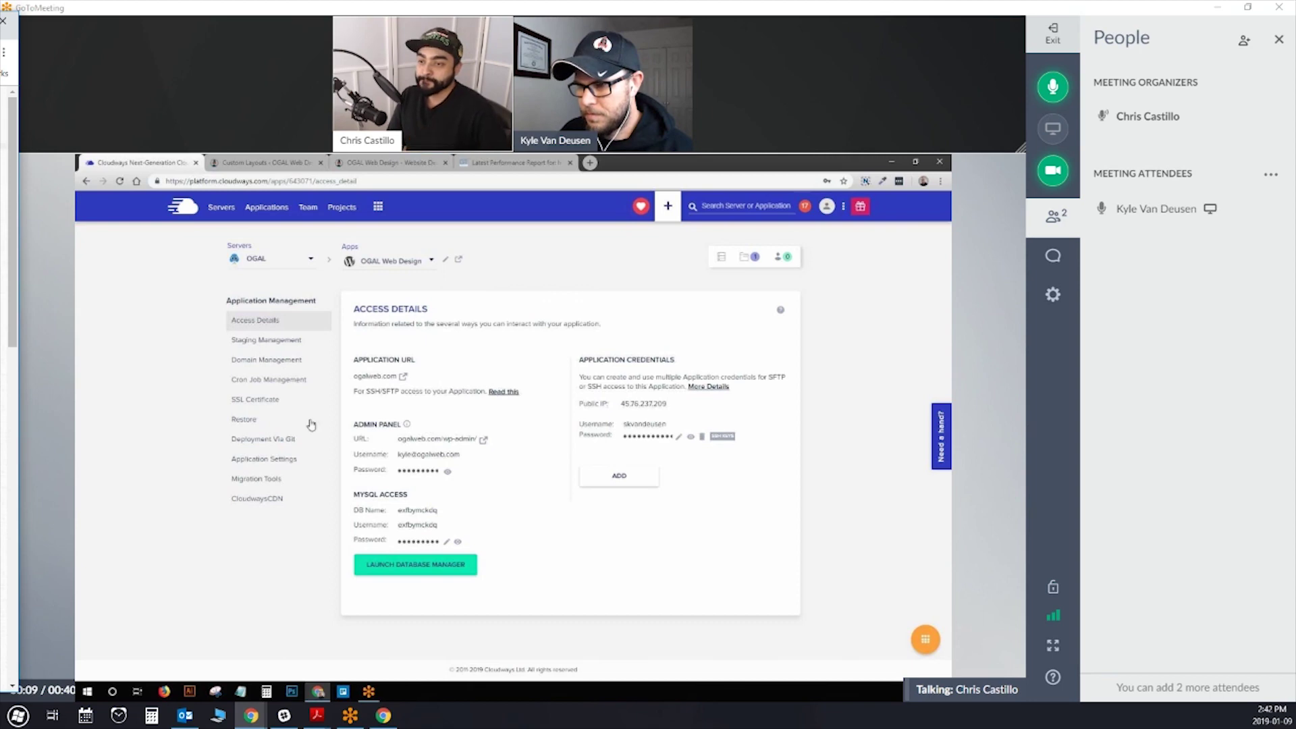
{"action": "left_click", "coordinate": [274, 423]}
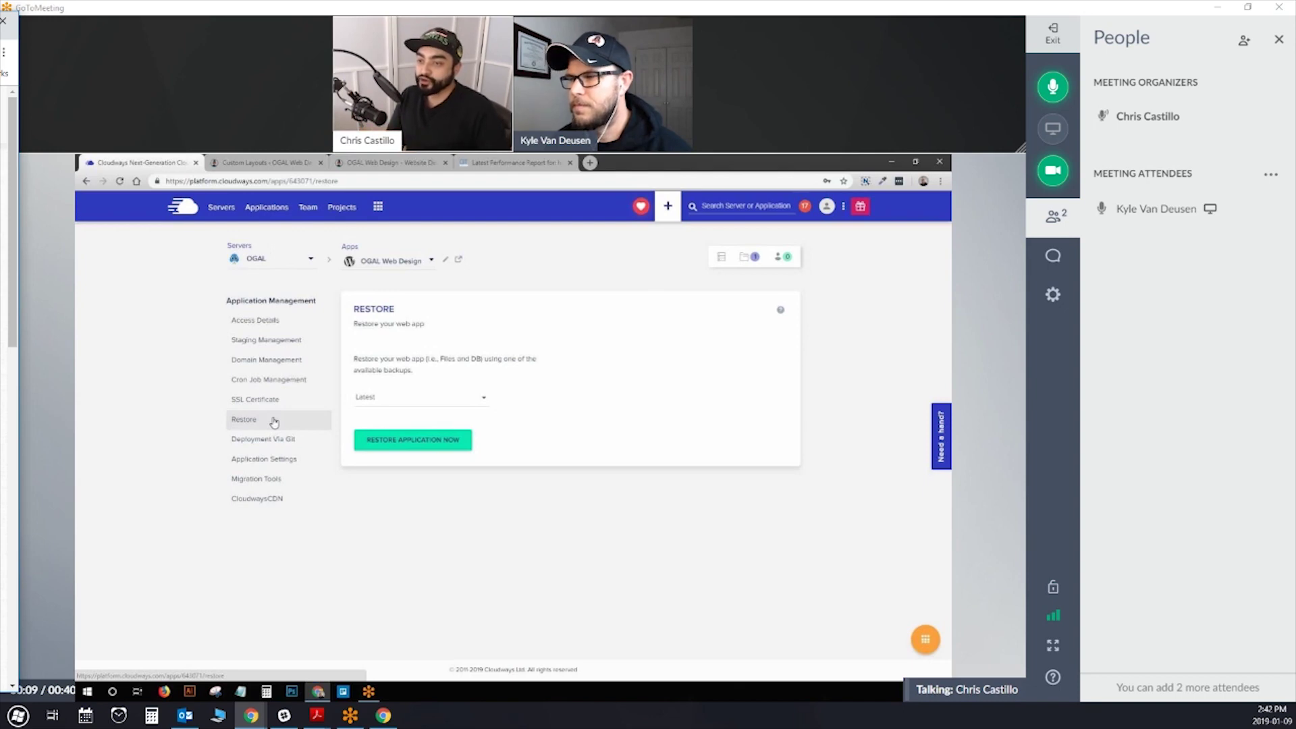
{"action": "left_click", "coordinate": [424, 406]}
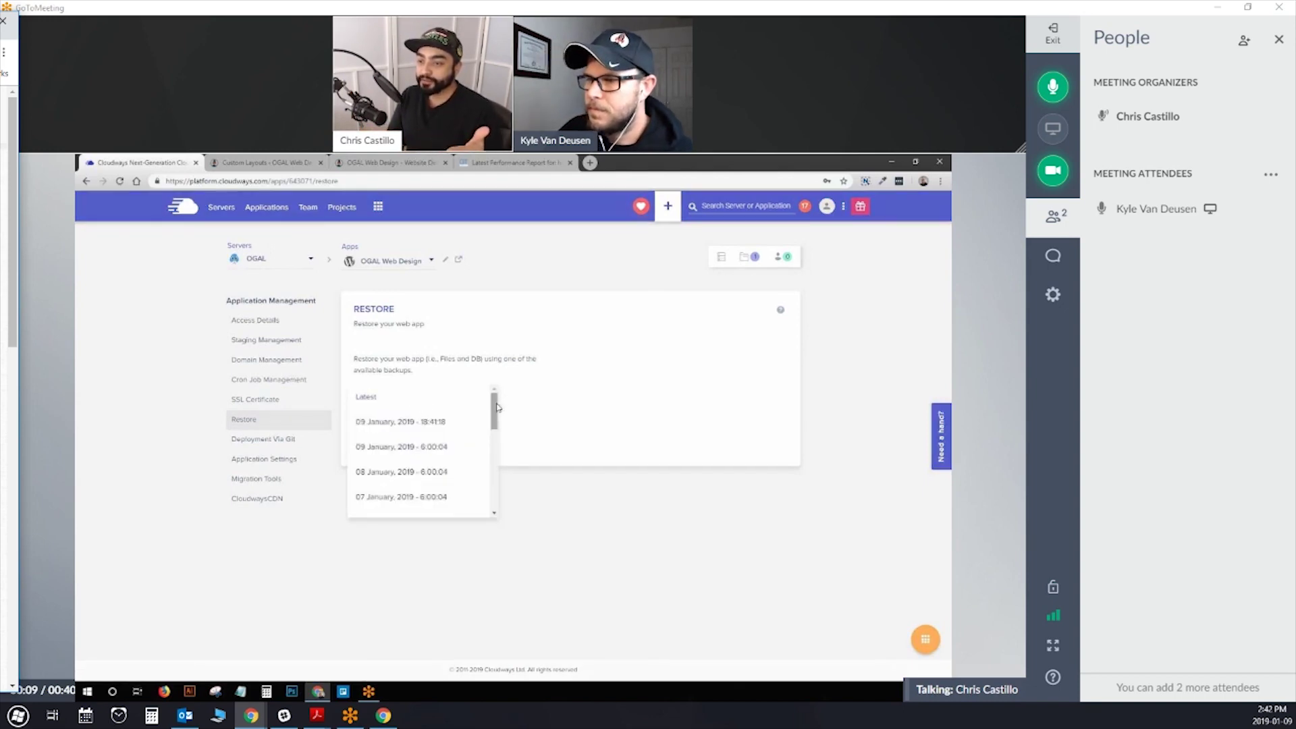
{"action": "mouse_move", "coordinate": [495, 407]}
{"action": "left_mouse_down"}
{"action": "mouse_move", "coordinate": [497, 491]}
{"action": "mouse_move", "coordinate": [499, 399]}
{"action": "left_mouse_up"}
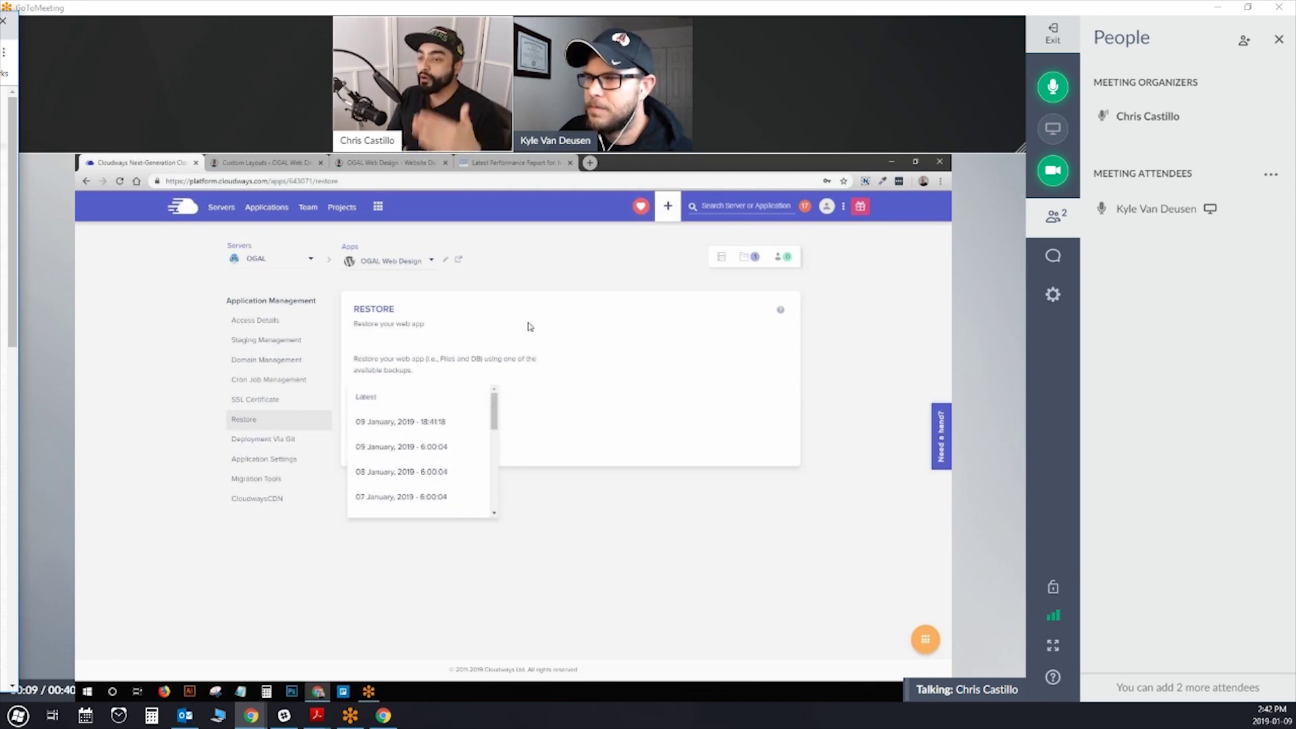
{"action": "left_click", "coordinate": [549, 309]}
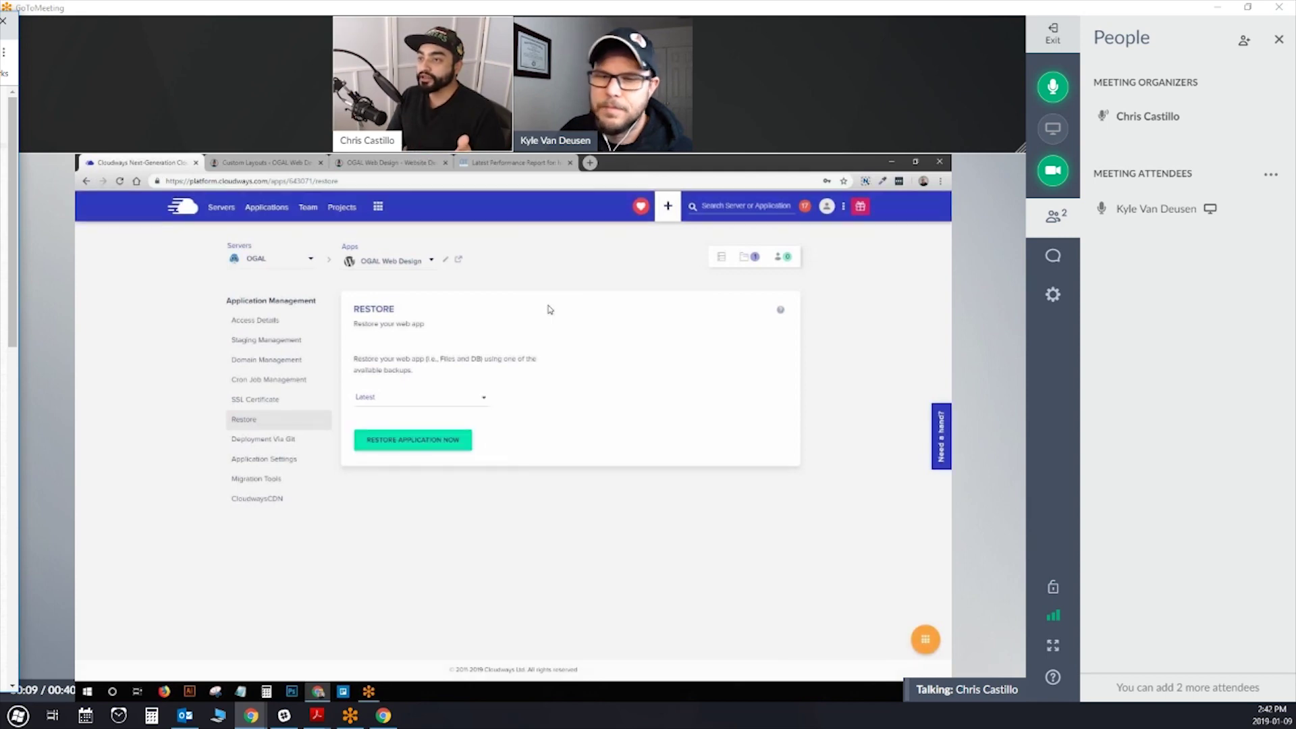